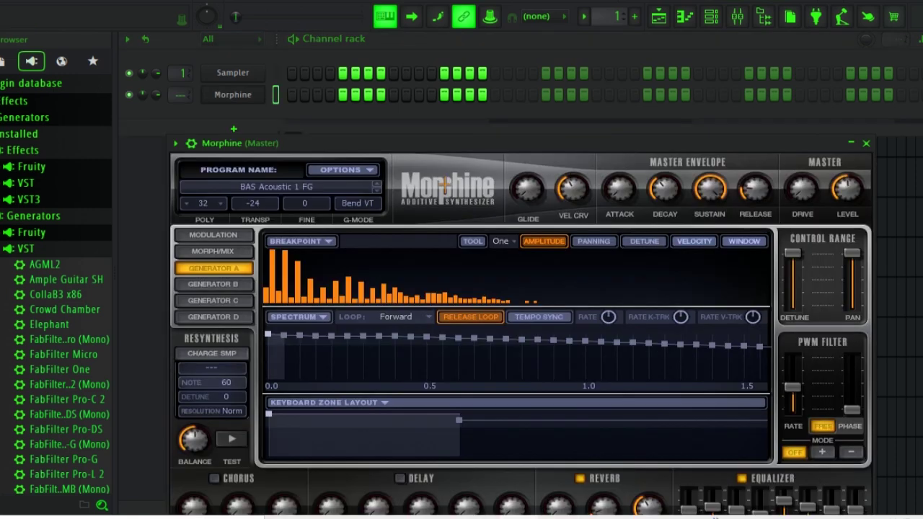
Step: Load the STR Jazzy FG preset from the Strings bank of Morphine's presets library
click(276, 187)
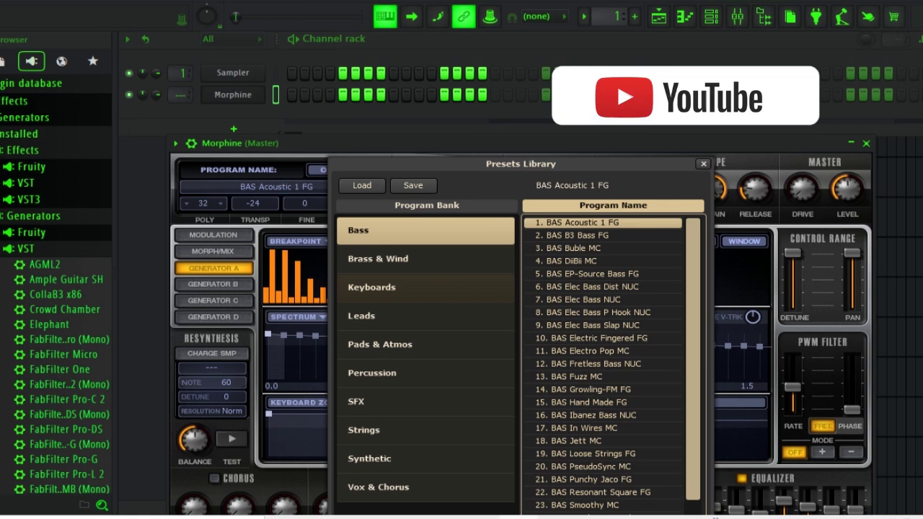
click(425, 431)
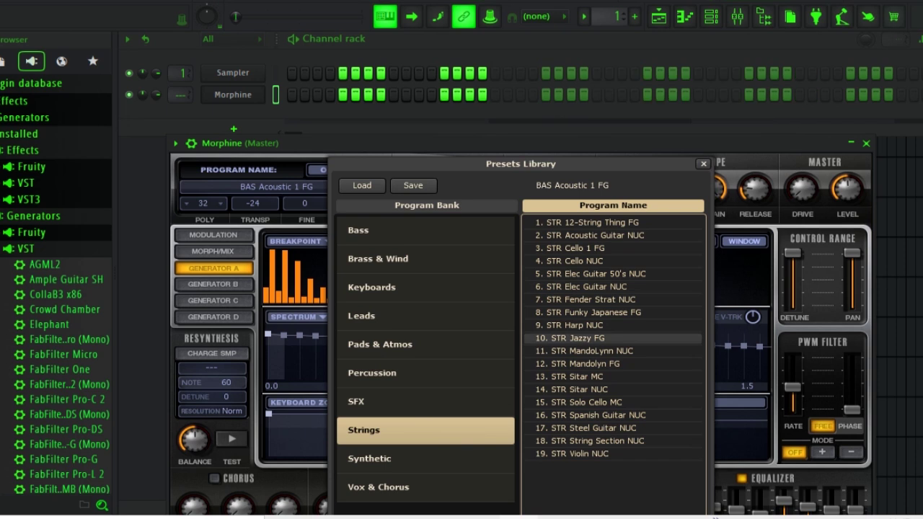
click(577, 338)
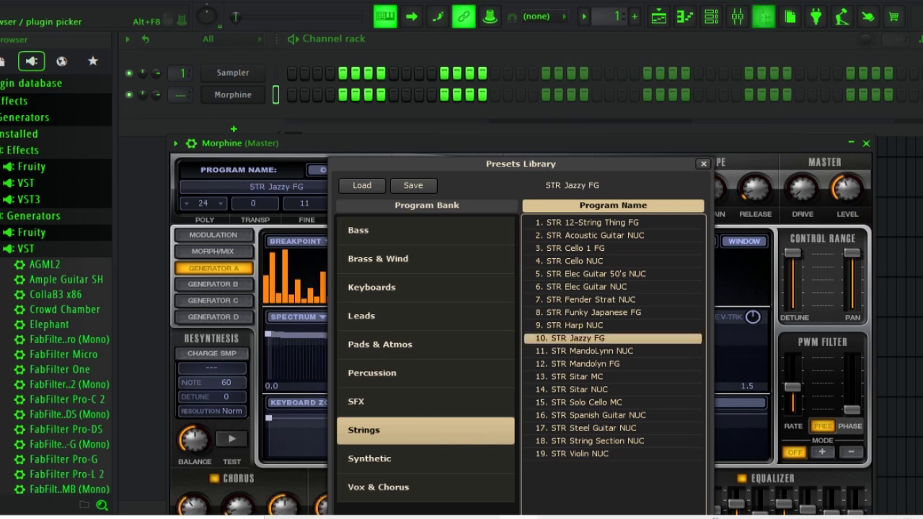
Step: In Morphine's piano roll, place an E4 note at bar 1 and a D4 note, shortening the E4 to end where the D4 starts
key(F7)
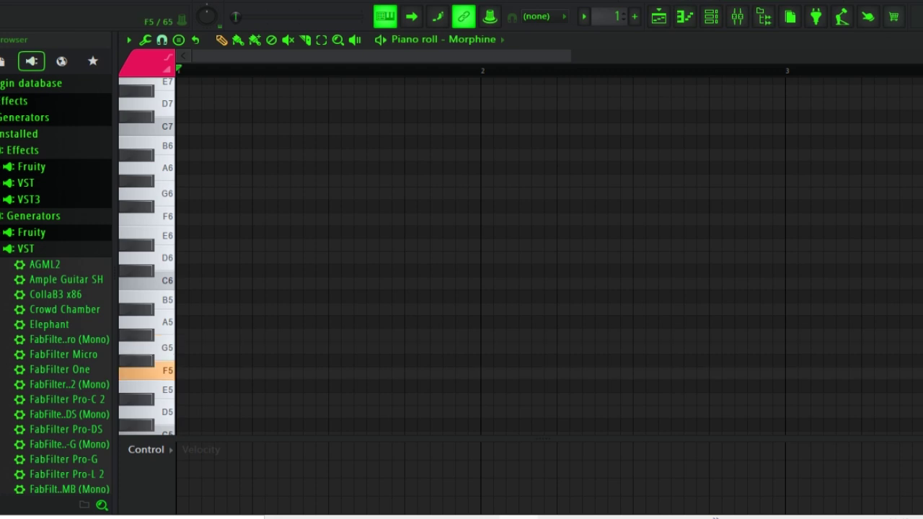
scroll(505, 325, down, 5)
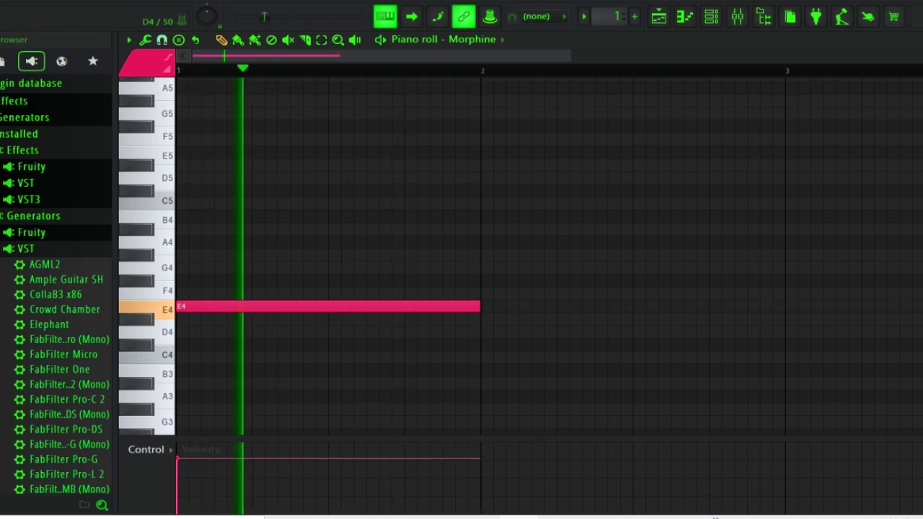
click(295, 333)
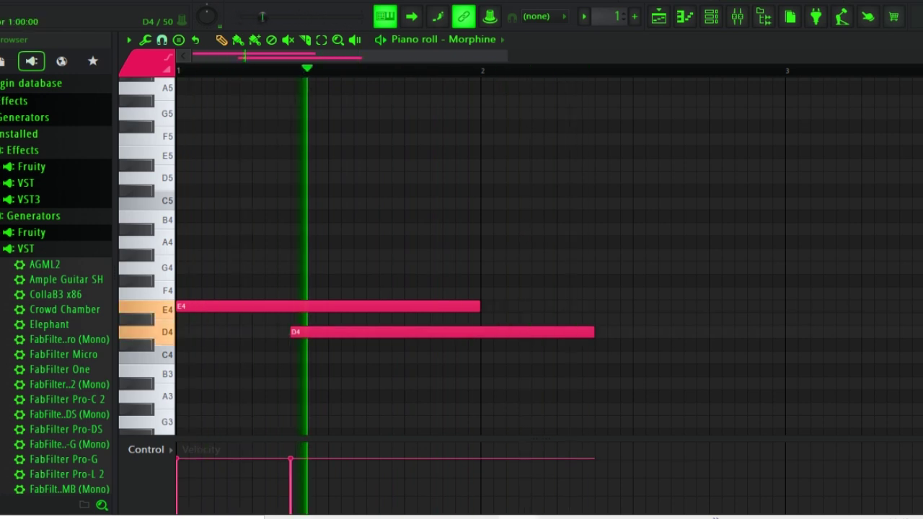
drag(478, 307, 288, 318)
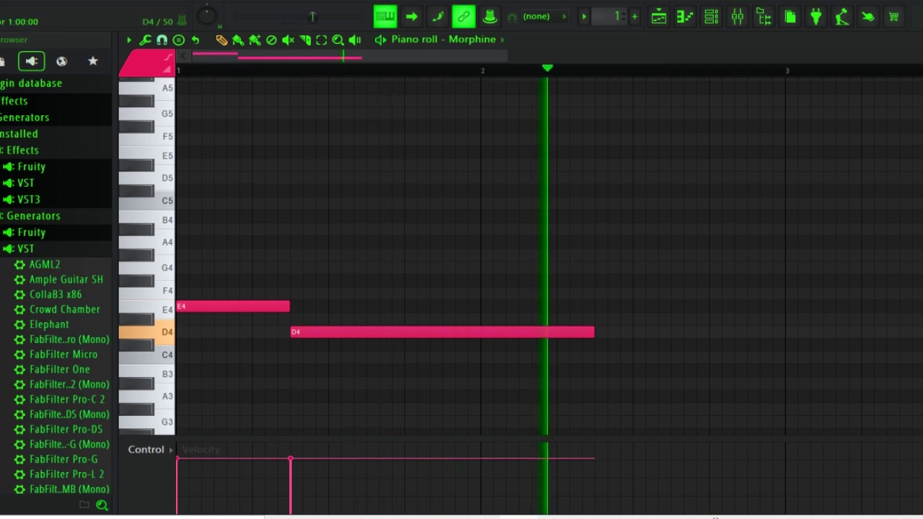
Step: Adjust the D4 note's length so that it ends at the start of bar 3, checking it in playback
drag(592, 333, 478, 342)
key(space)
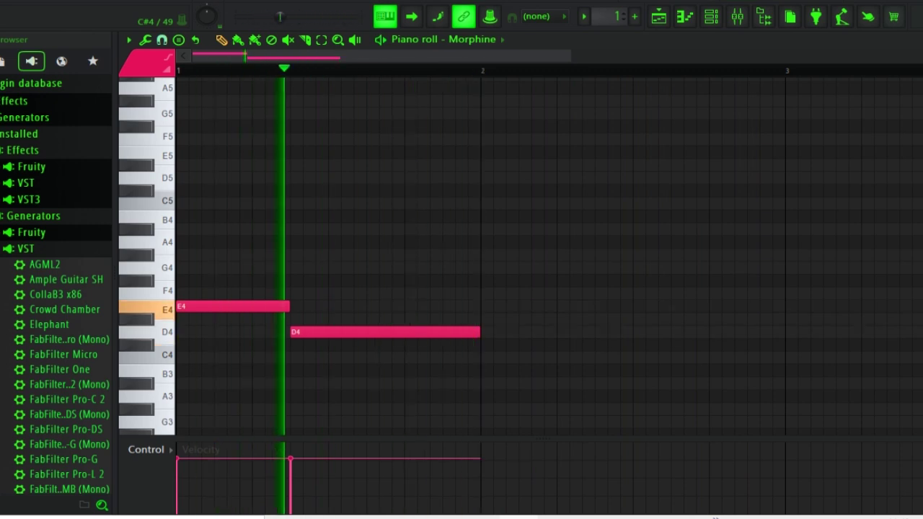
drag(478, 332, 632, 333)
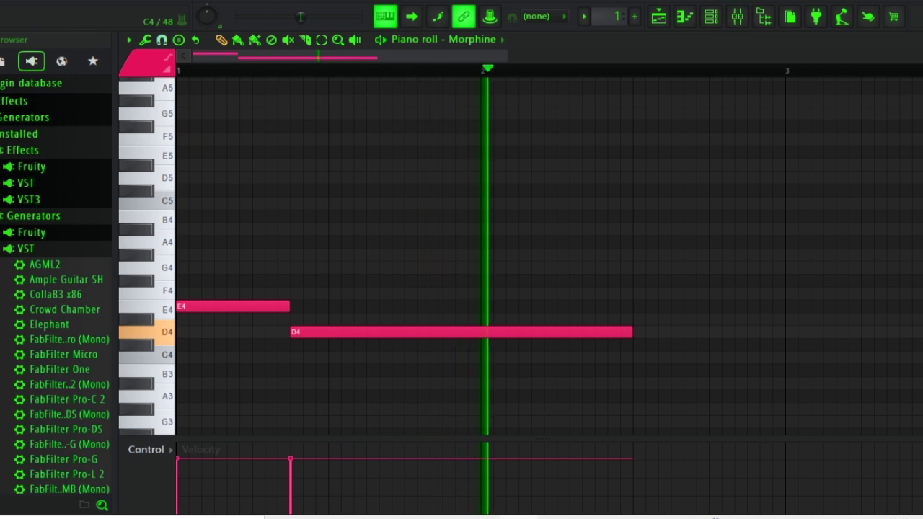
drag(629, 333, 783, 343)
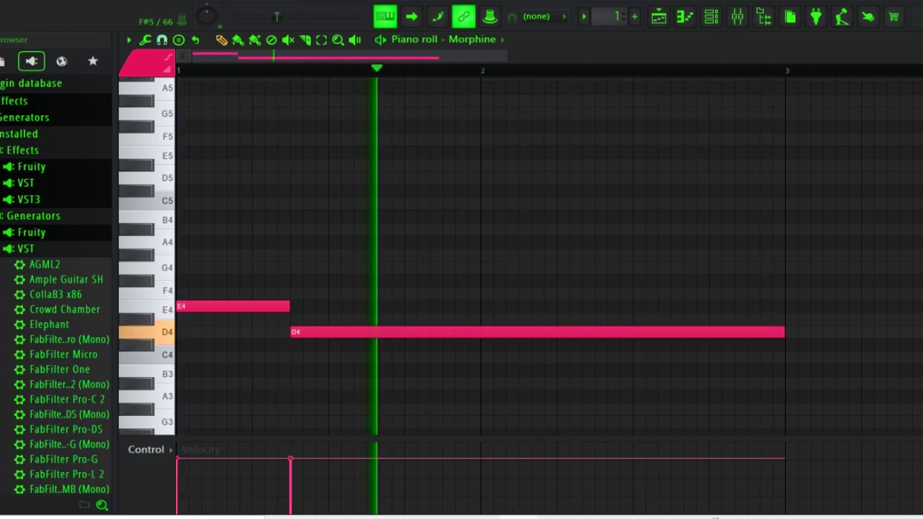
Step: Add a G4 note at bar 1 above the E4 and shorten it to the same six-step length
scroll(548, 267, down, 1)
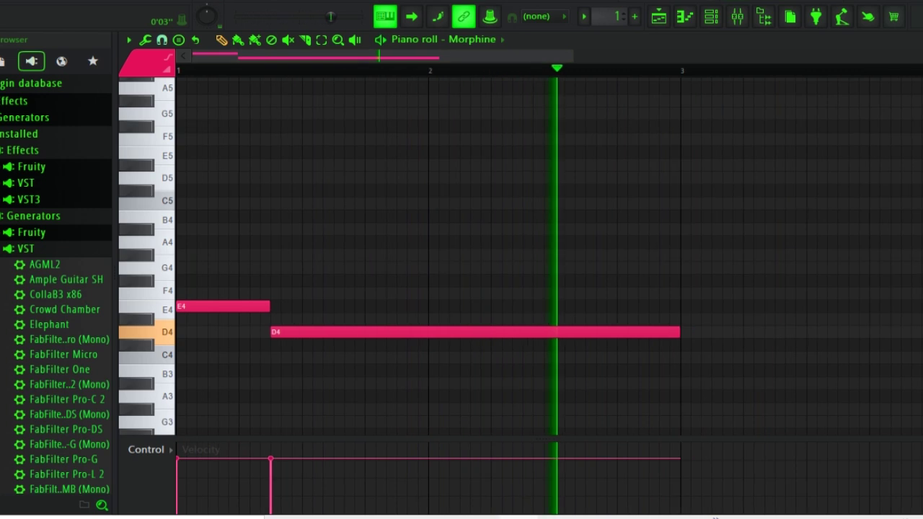
drag(202, 267, 182, 267)
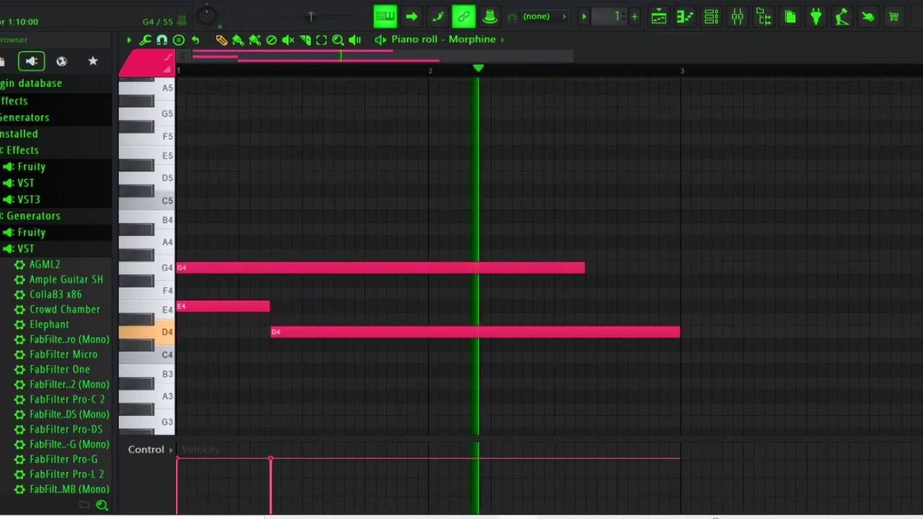
drag(582, 267, 270, 267)
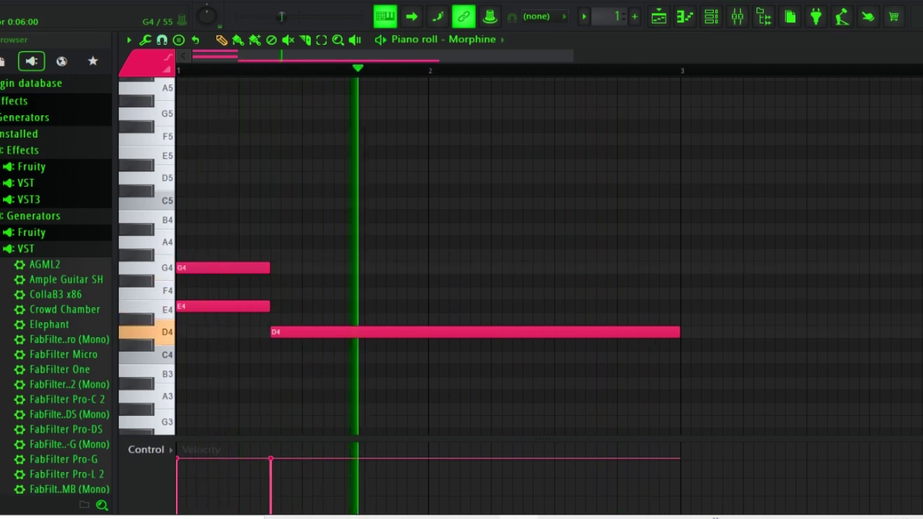
drag(267, 268, 266, 254)
key(space)
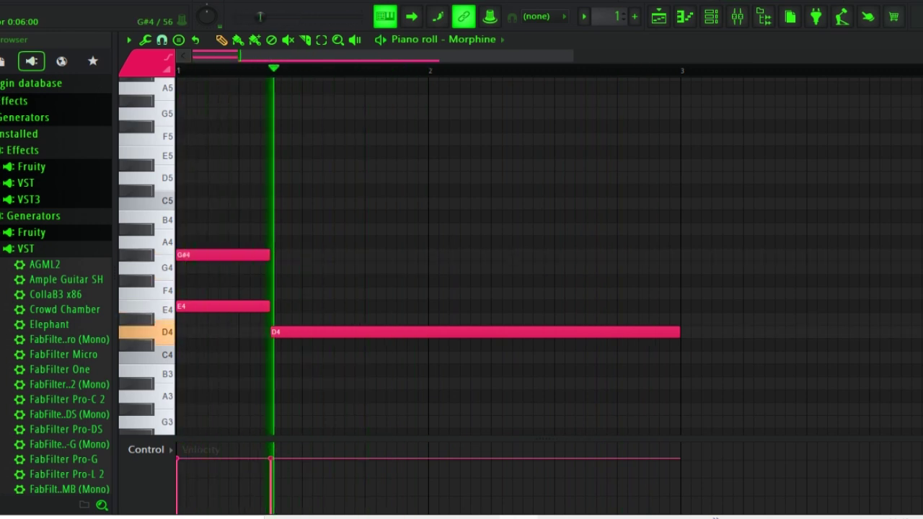
drag(267, 255, 266, 267)
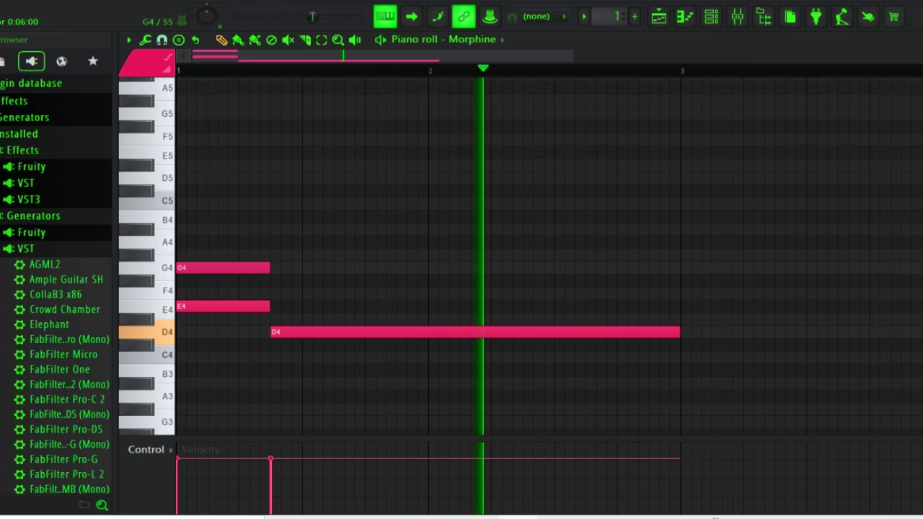
Step: Add a six-step B4 note at bar 1 to complete the E4 and G4 chord, and play it back
key(space)
key(space)
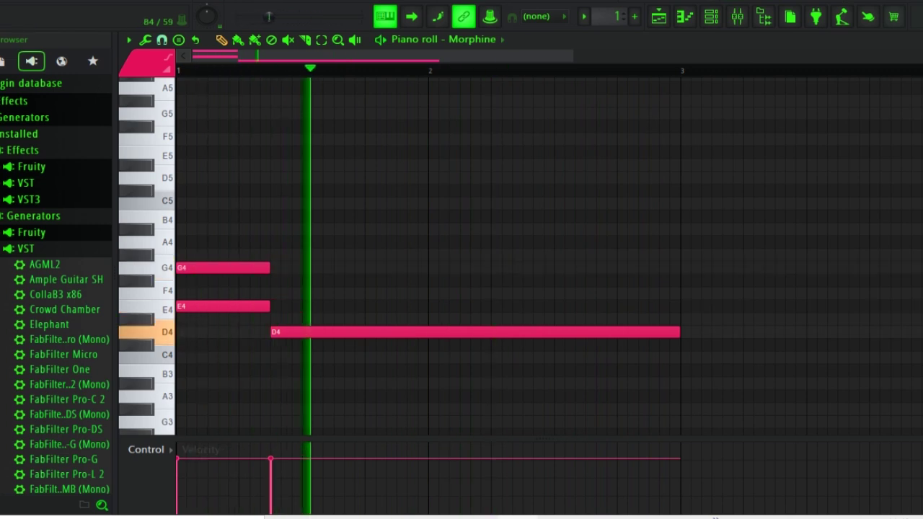
click(184, 217)
drag(186, 216, 180, 216)
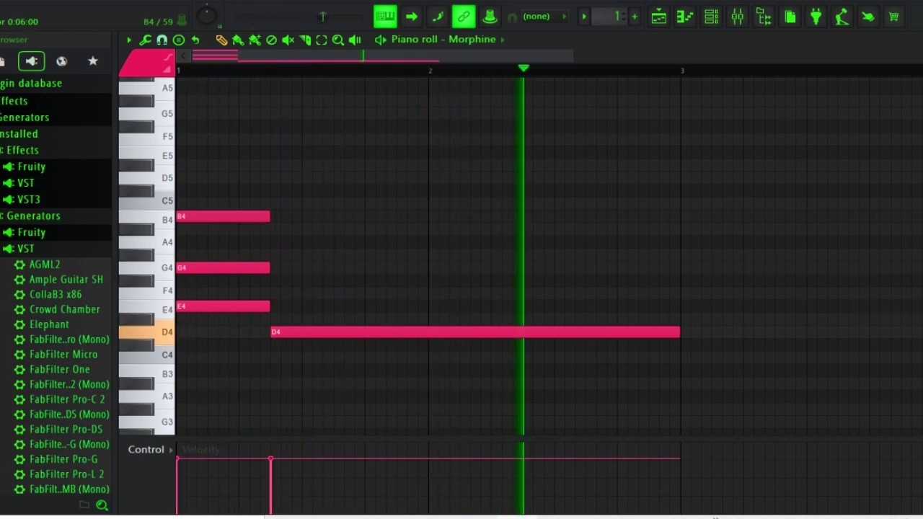
key(space)
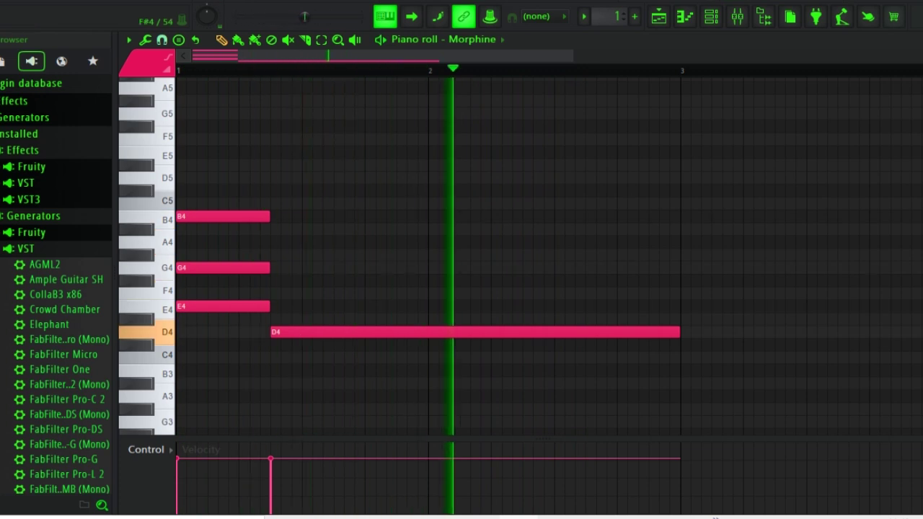
Step: Add F#4 and A4 notes at the start of the long D4 note, playing the chord back
key(space)
click(274, 280)
key(space)
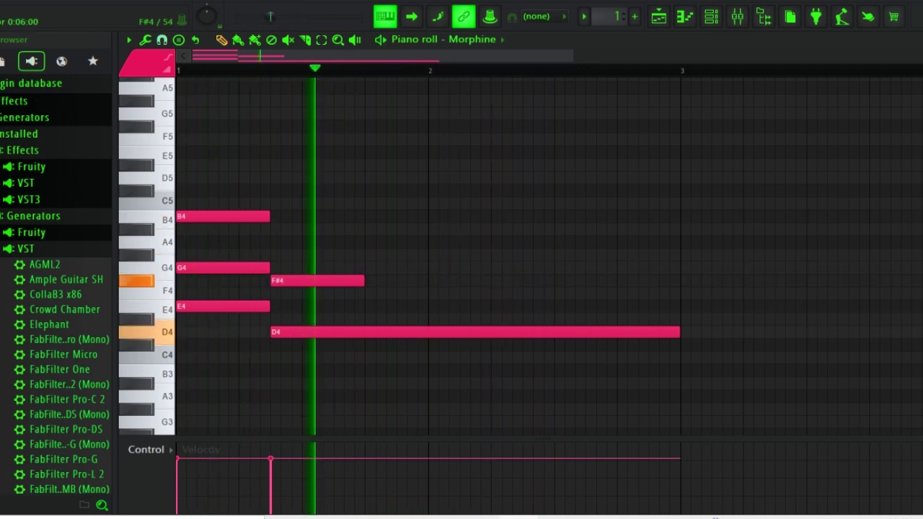
click(274, 242)
key(space)
key(space)
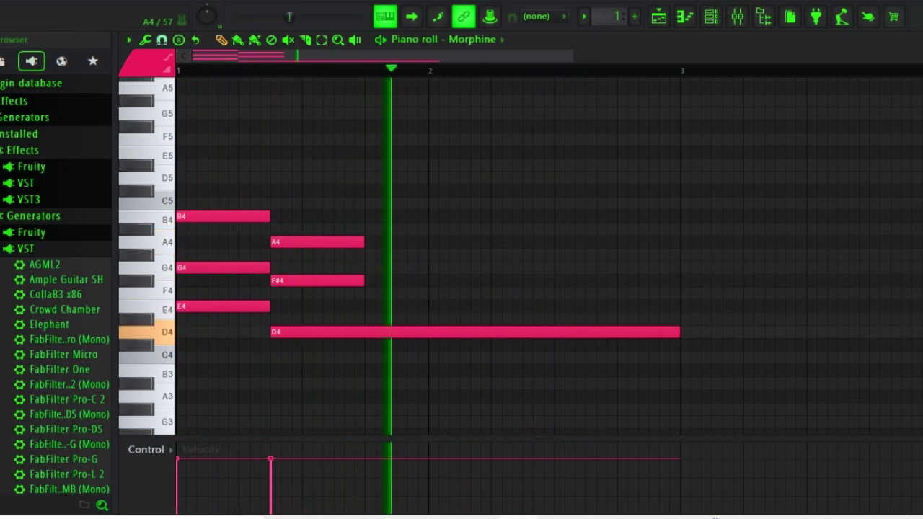
Step: Extend the A4 and F#4 notes together to end at bar 3 with the D4, and clear the selection
drag(362, 242, 707, 262)
key(space)
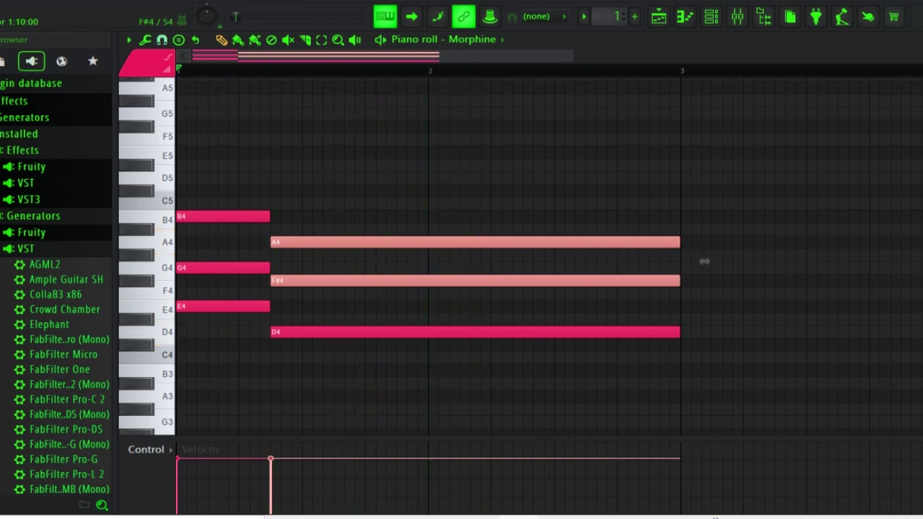
click(704, 261)
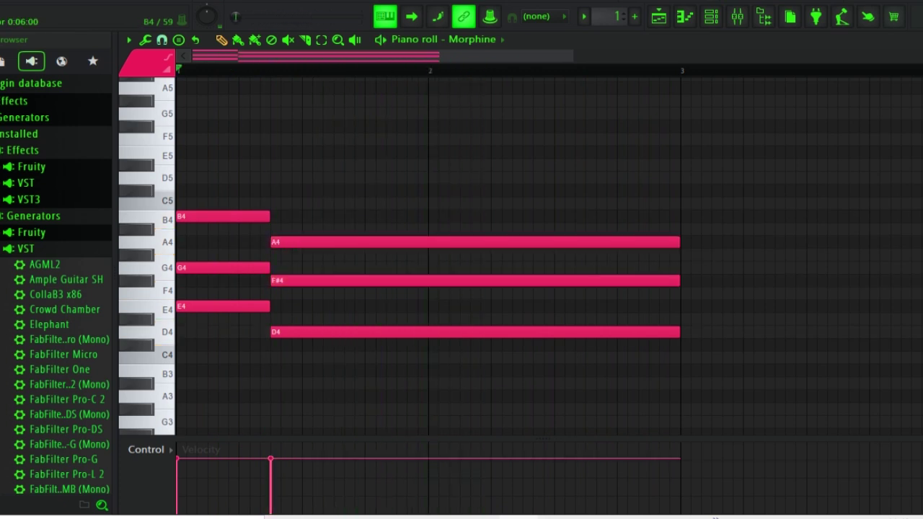
Step: Play the pattern and duplicate its two chords into bars 3 and 4
key(space)
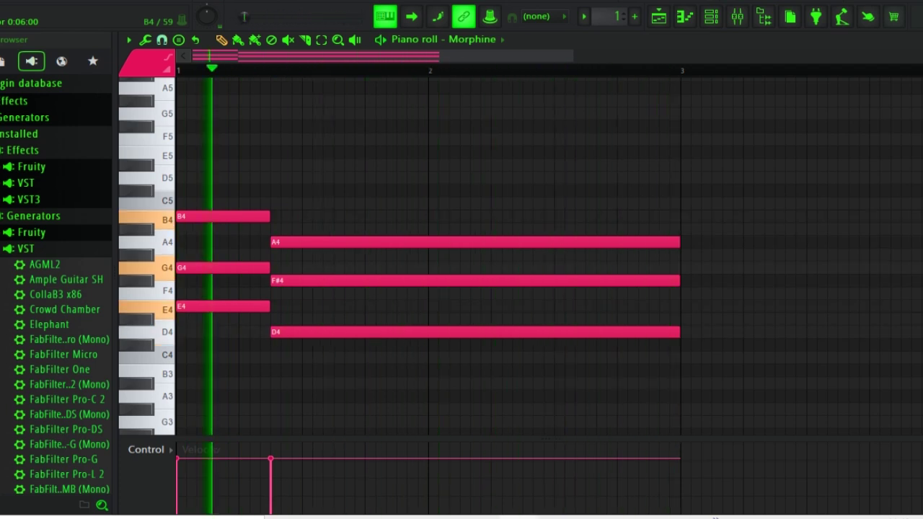
key(ctrl+b)
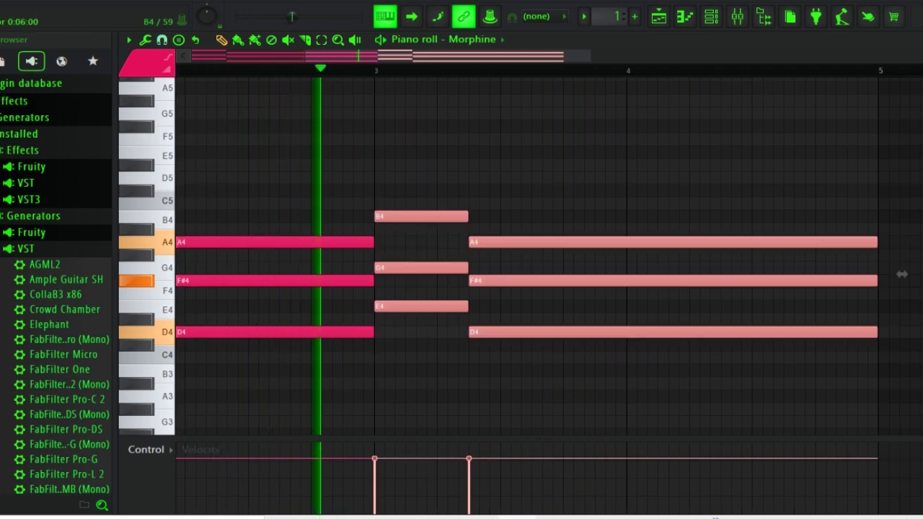
drag(395, 216, 399, 296)
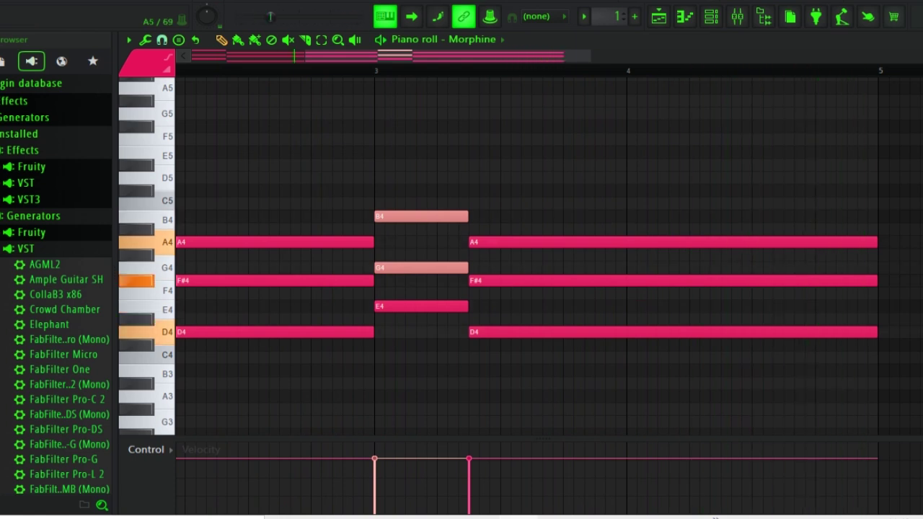
scroll(537, 256, down, 2)
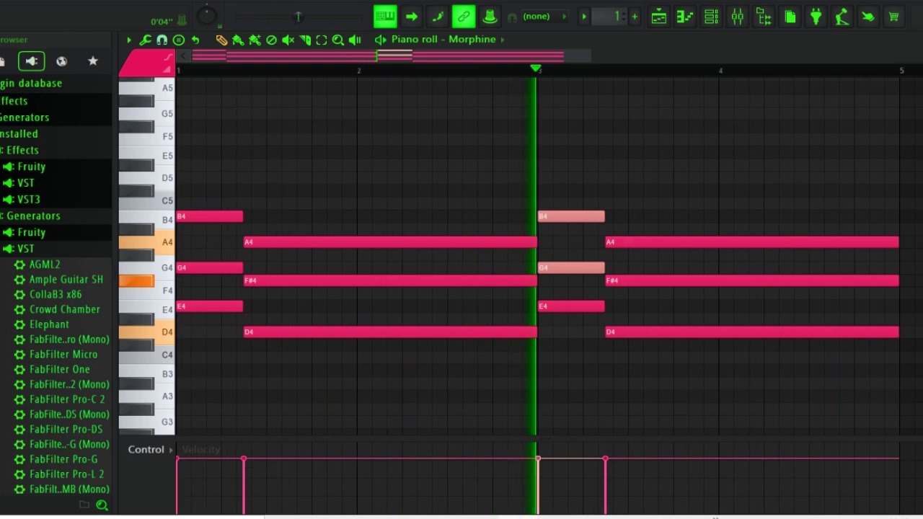
key(ctrl+d)
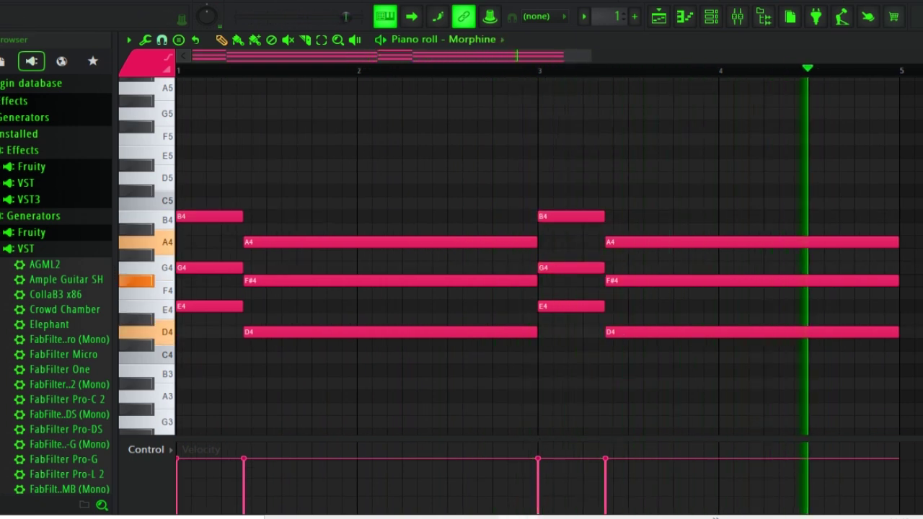
Step: Transpose the middle notes G4 and F#4 of the first two chords up one octave to G5 and F#5
scroll(537, 256, up, 2)
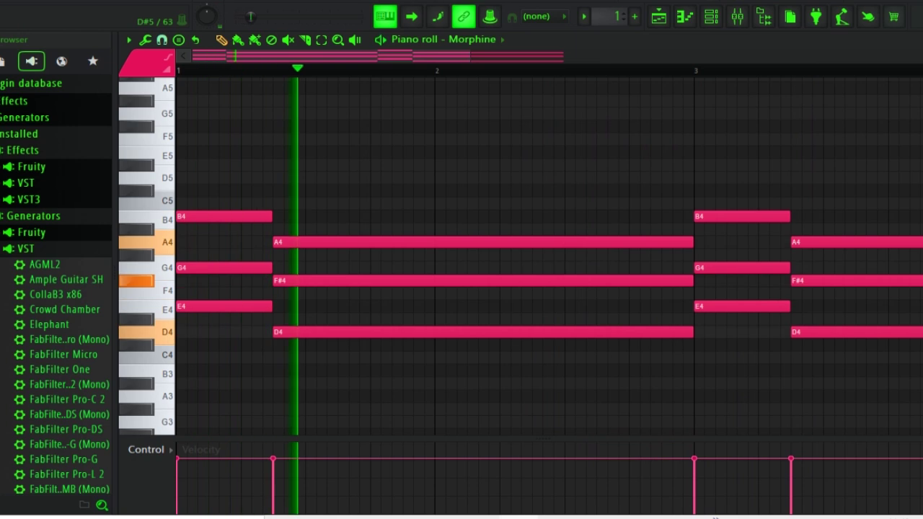
key(space)
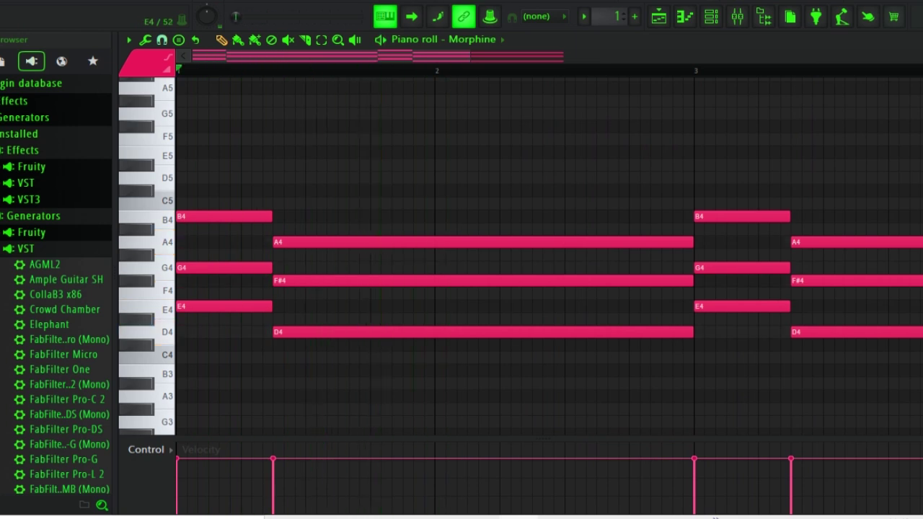
click(303, 280)
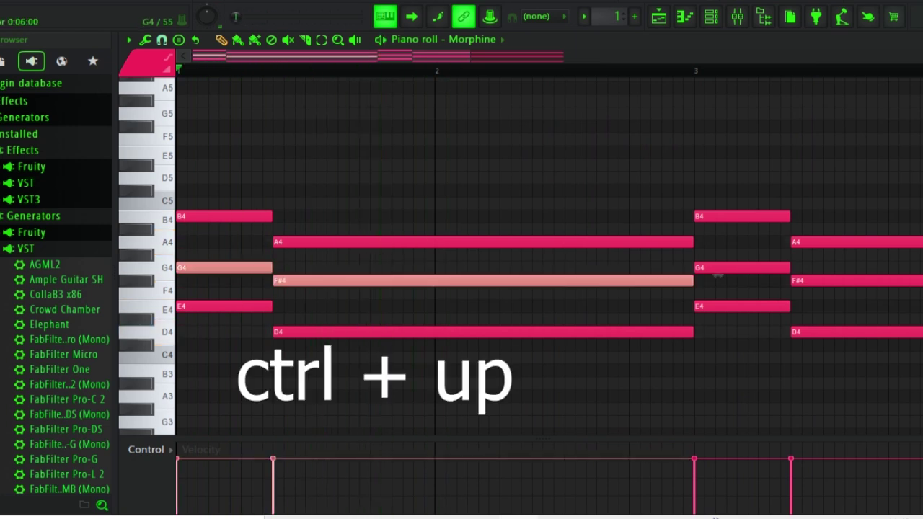
key(ctrl+Up)
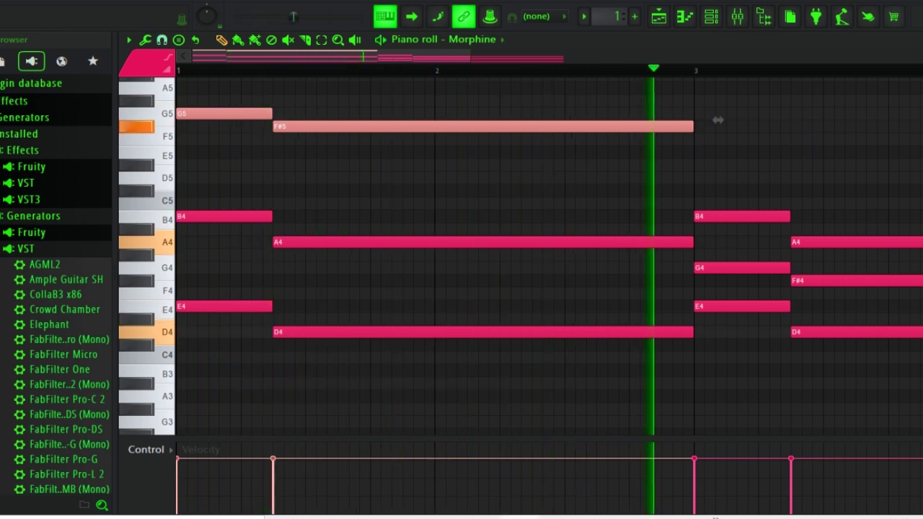
Step: Raise the G4 and F#4 notes of the repeated chords from bar 3 onward by one octave to G5 and F#5
scroll(718, 120, down, 2)
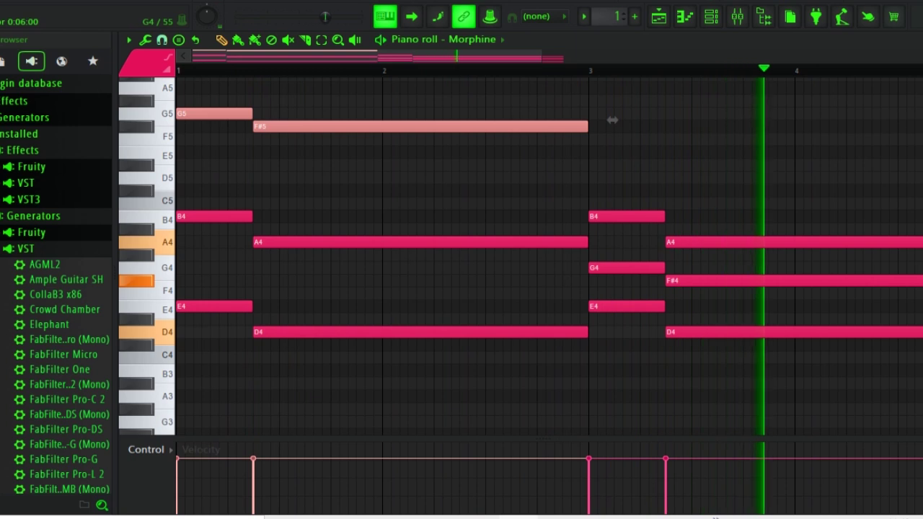
ctrl+click(627, 268)
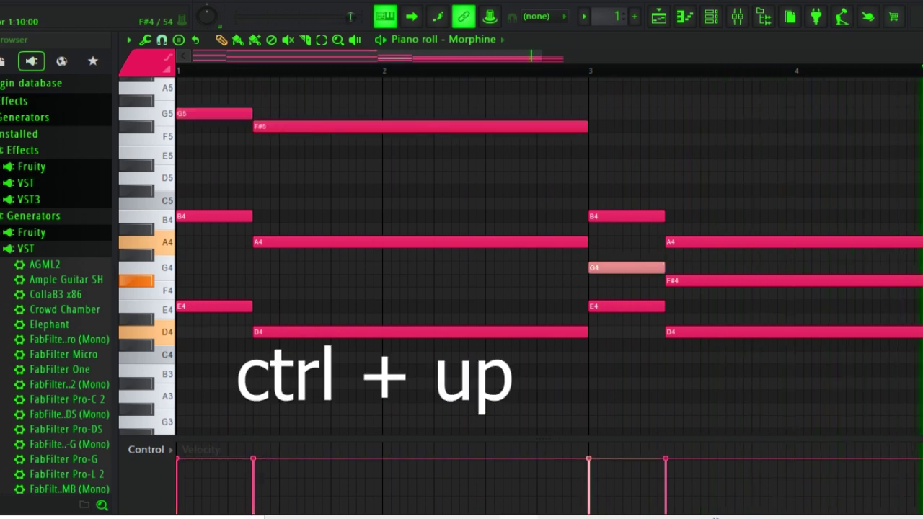
ctrl+shift+click(695, 280)
key(ctrl+Up)
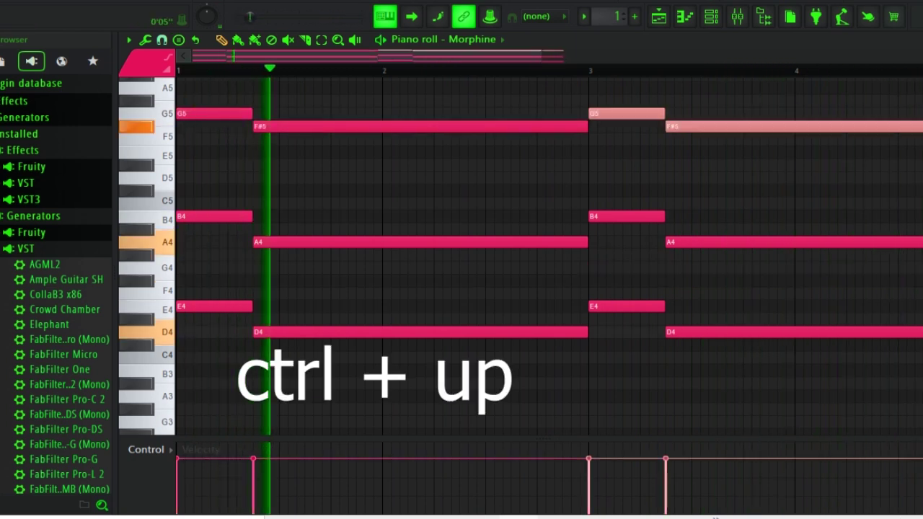
scroll(778, 120, down, 2)
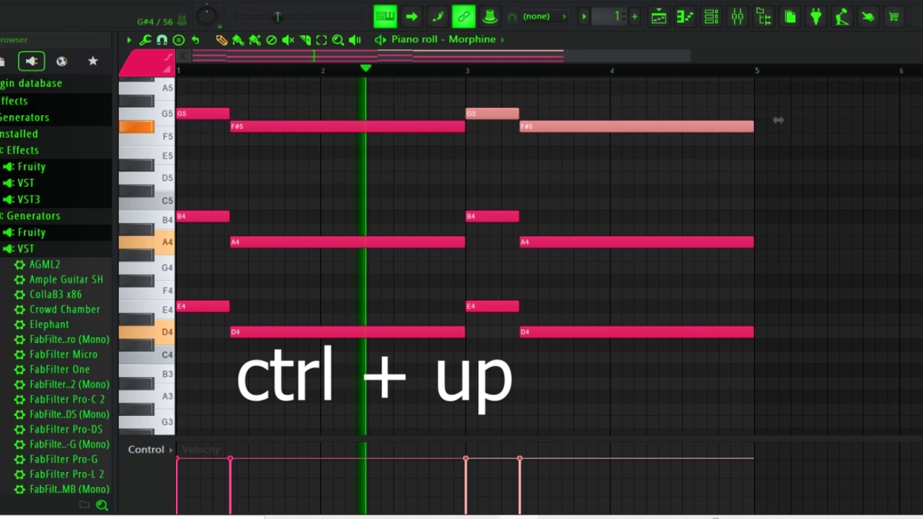
Step: Add a six-step melody note above the first chord, starting two steps into bar 1, and tune it from D#6 to D6 against playback
scroll(778, 268, up, 3)
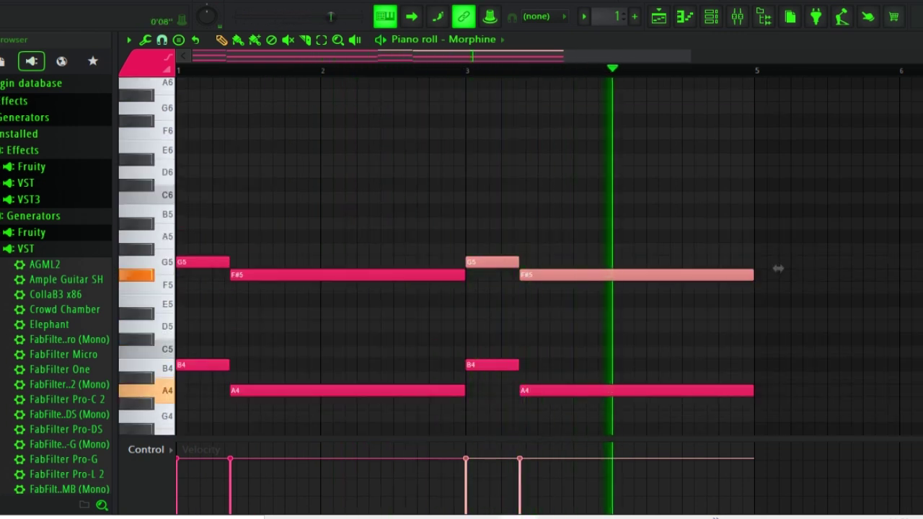
scroll(778, 268, up, 2)
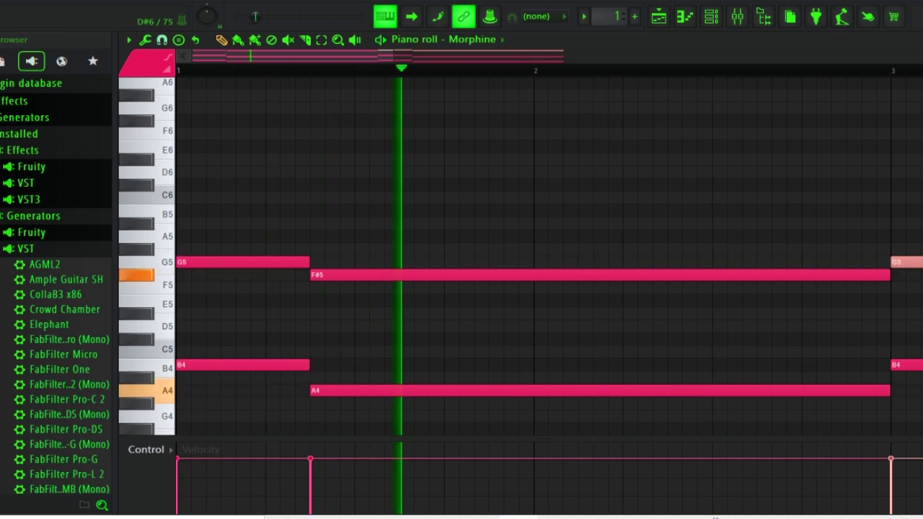
click(225, 159)
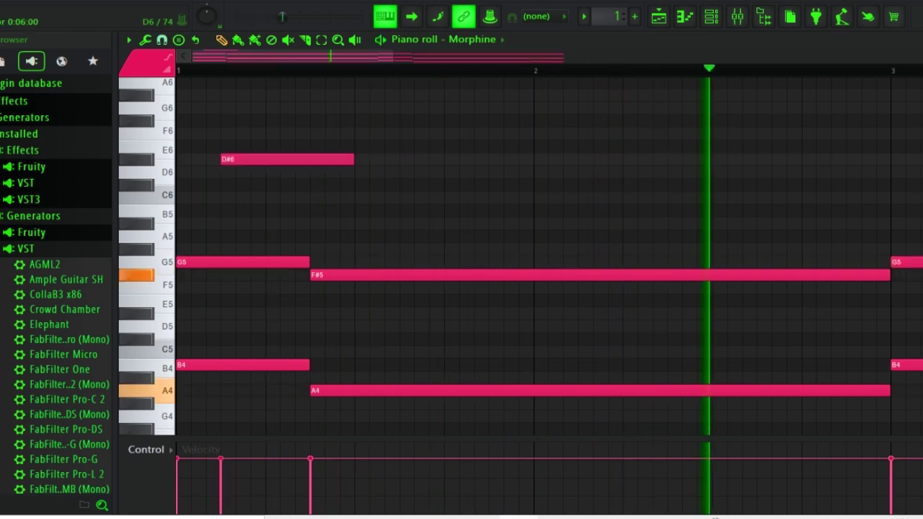
drag(225, 158, 225, 172)
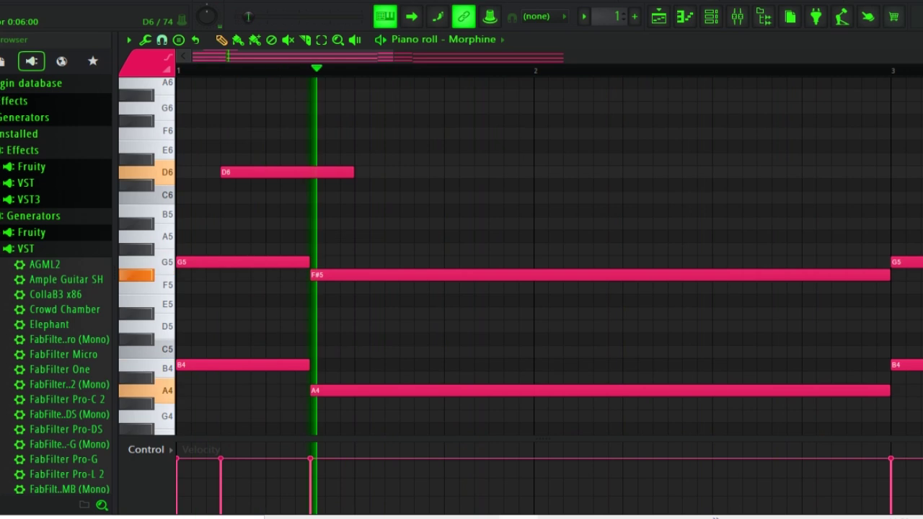
key(ctrl+z)
key(space)
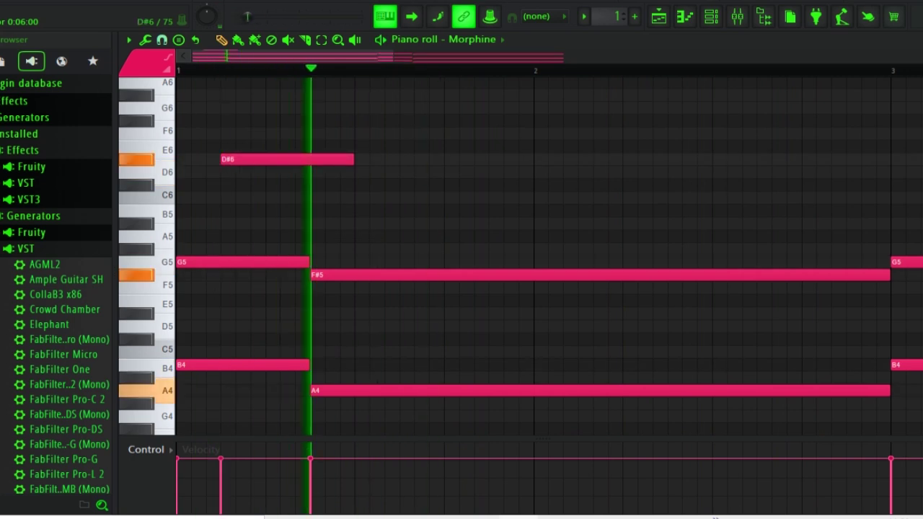
drag(225, 159, 225, 172)
key(space)
key(space)
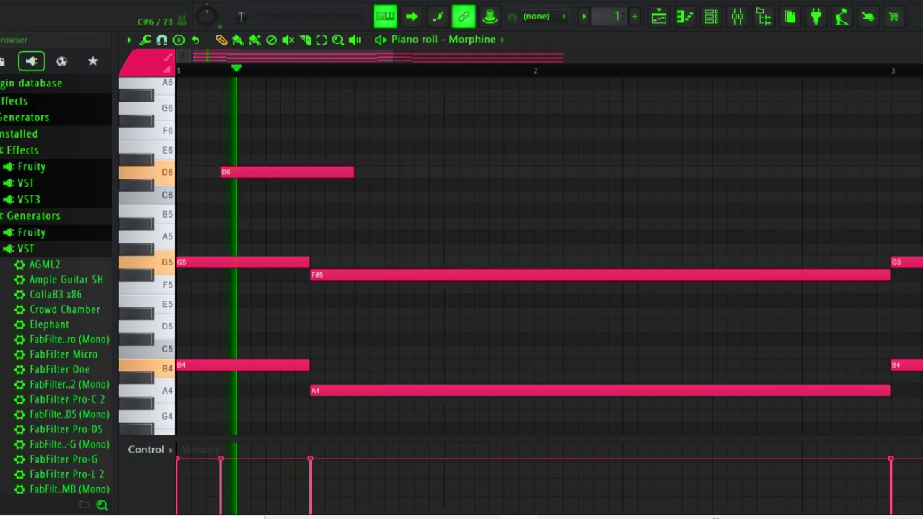
Step: Lower the D6 melody note in bar 1 to B5 and shorten it to two steps
key(space)
drag(287, 172, 287, 210)
key(space)
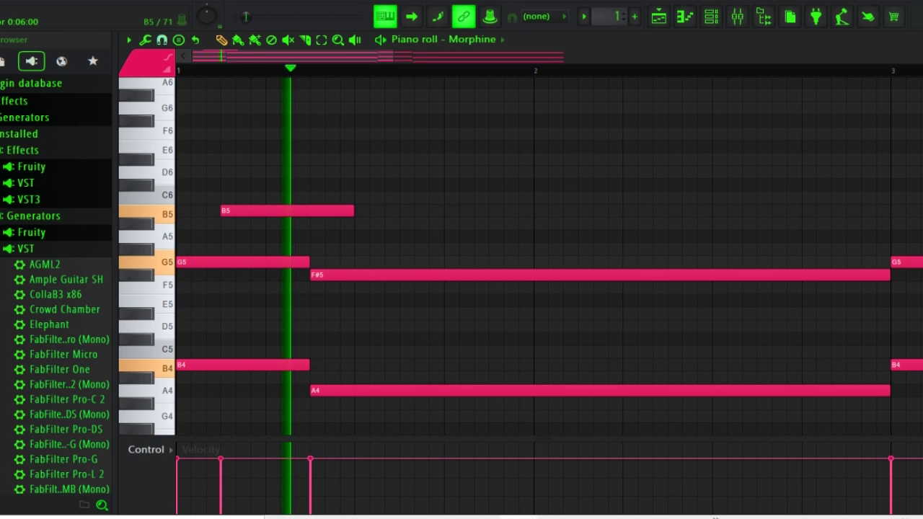
drag(352, 210, 264, 211)
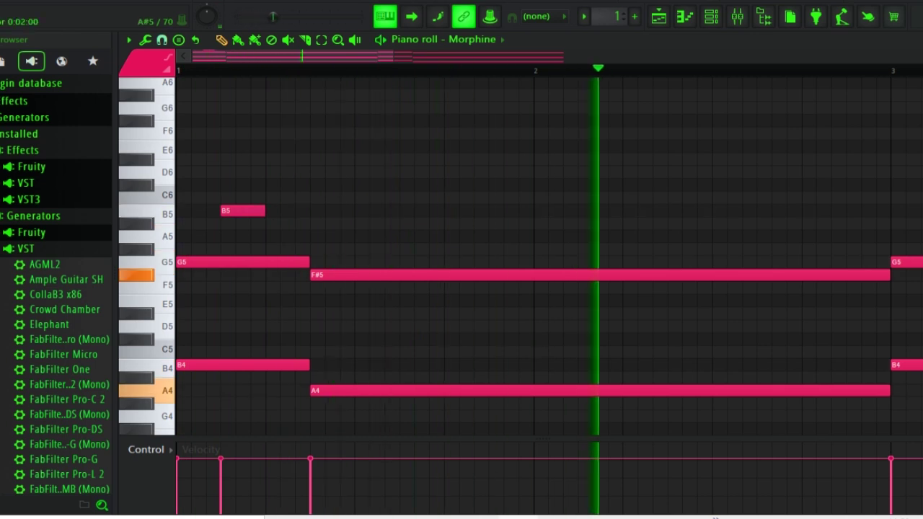
Step: Add five more two-step B5 notes in bar 1, leaving a two-step gap after the first two notes and filling up to bar 2
click(276, 210)
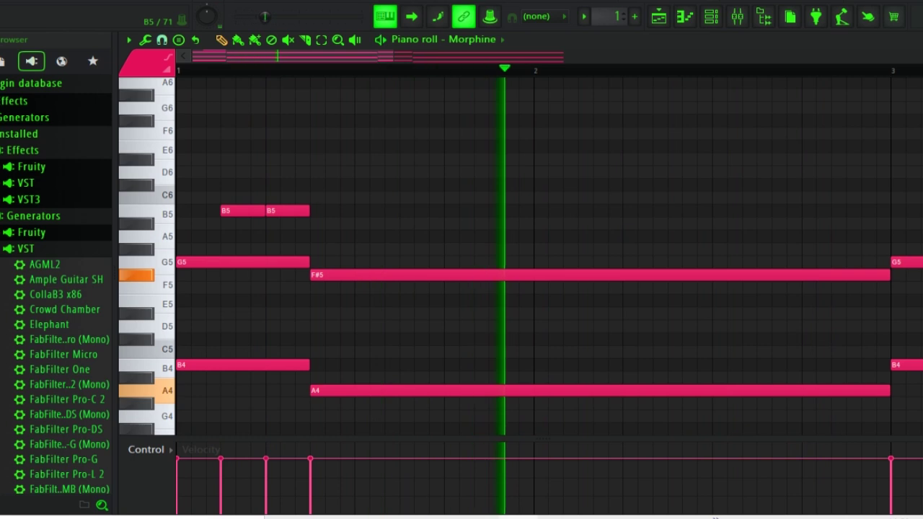
key(space)
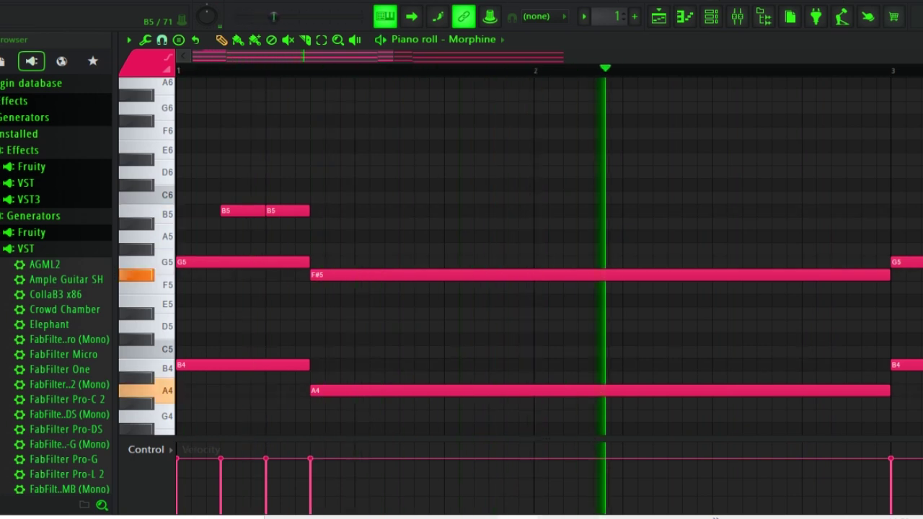
click(362, 210)
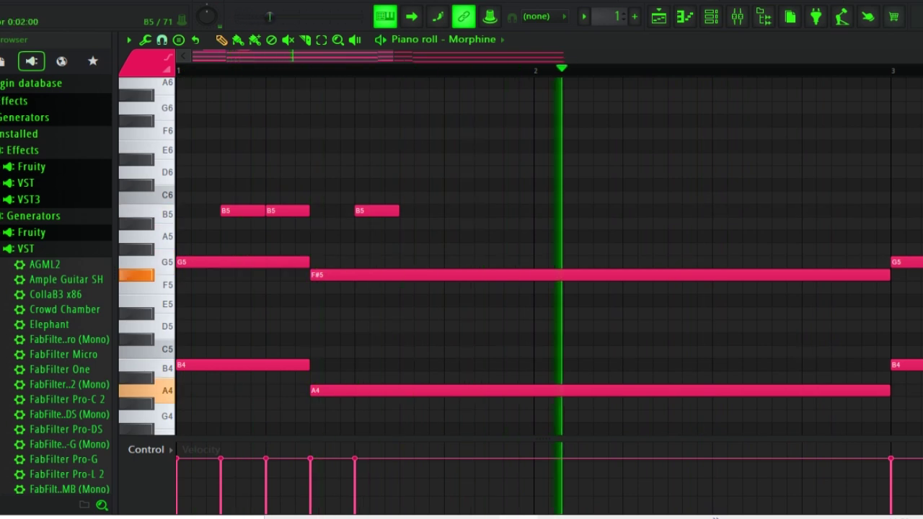
click(407, 211)
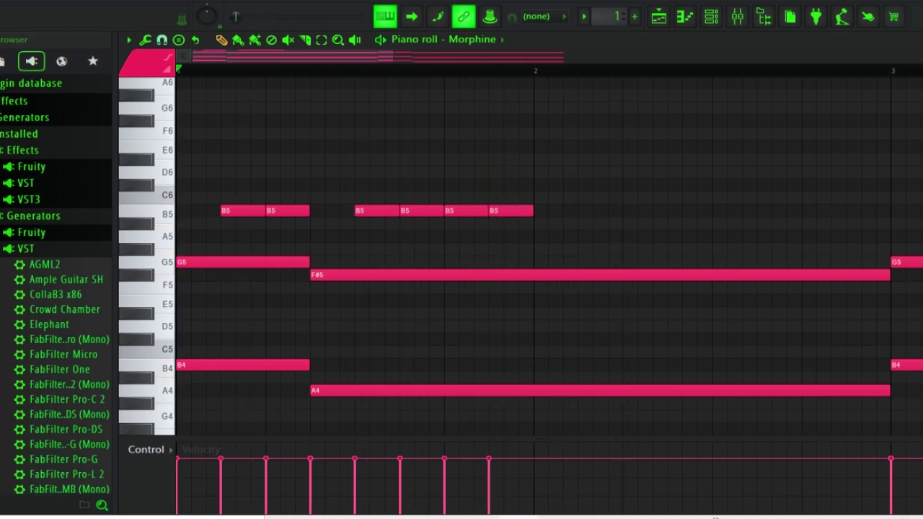
Step: Try the fourth B5 note slightly later in bar 1 against playback, and delete that note
key(space)
drag(418, 210, 448, 211)
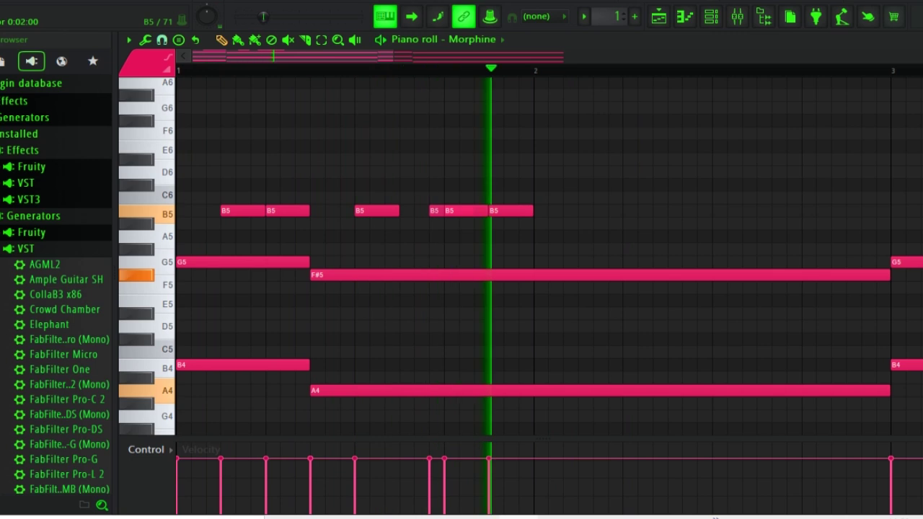
key(space)
key(space)
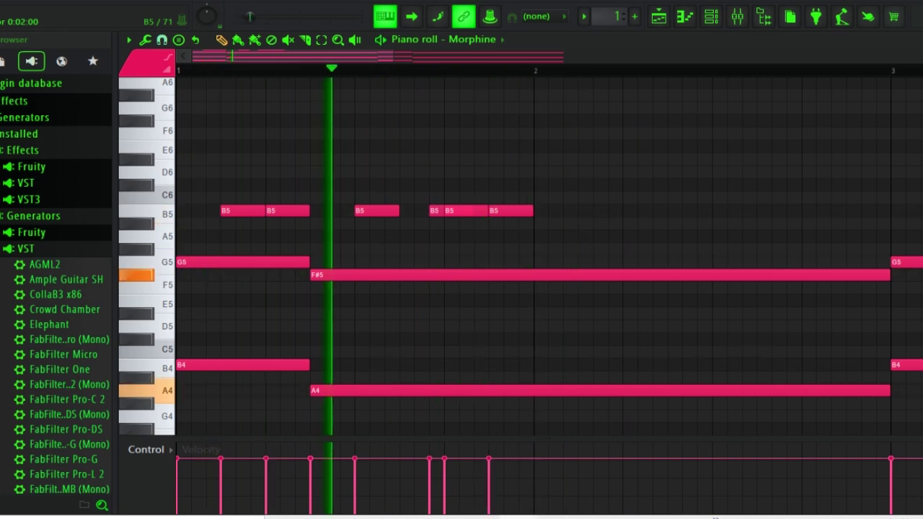
drag(436, 211, 429, 210)
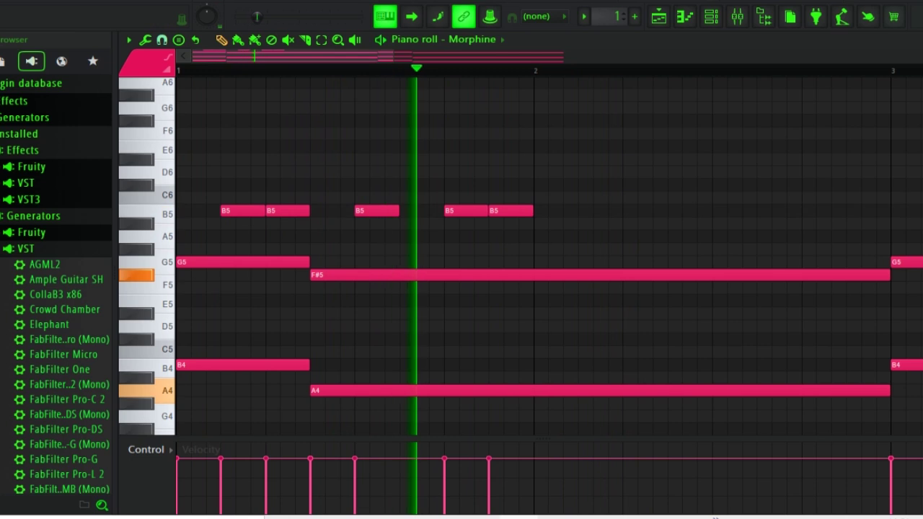
Step: Duplicate the five B5 notes of bar 1 into bar 2, play the pattern, and clear the selection
scroll(535, 256, down, 2)
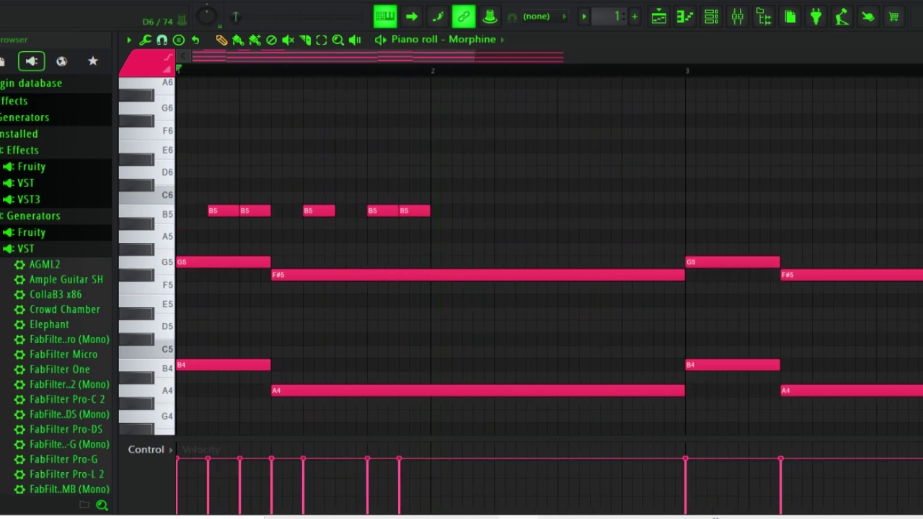
drag(452, 198, 234, 229)
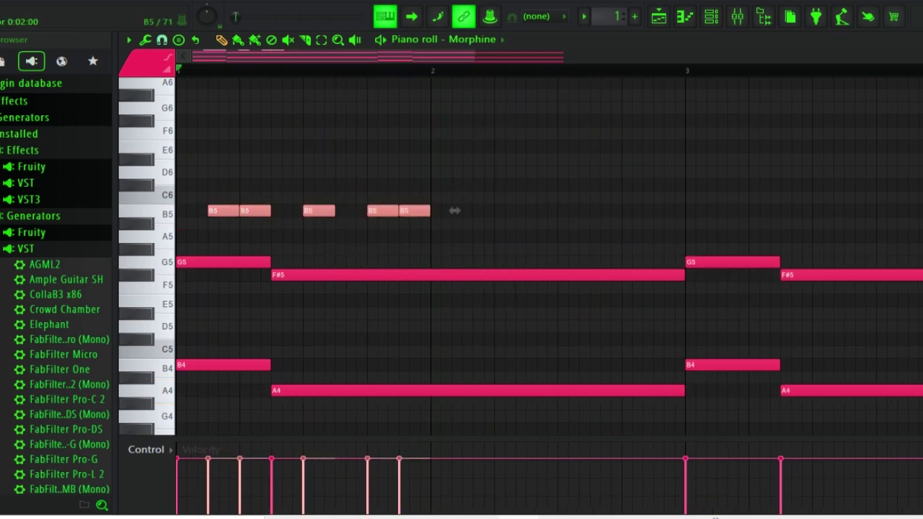
key(ctrl+b)
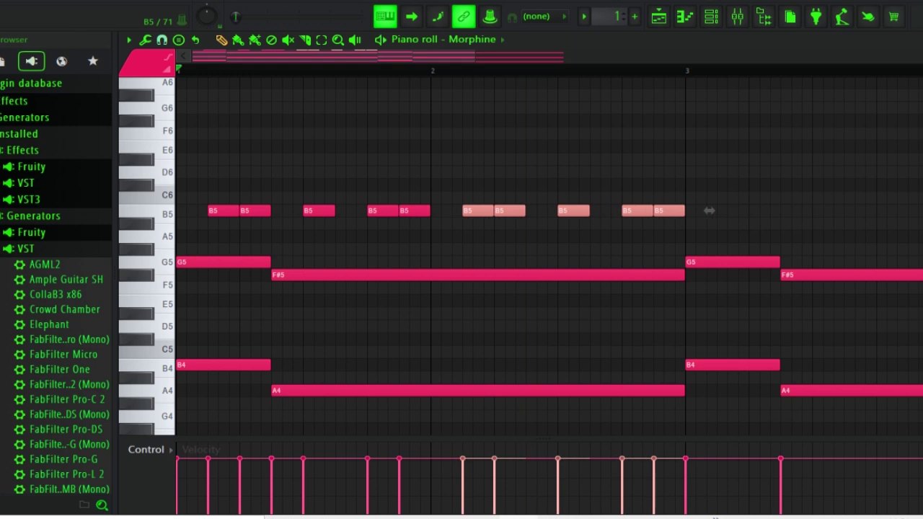
key(space)
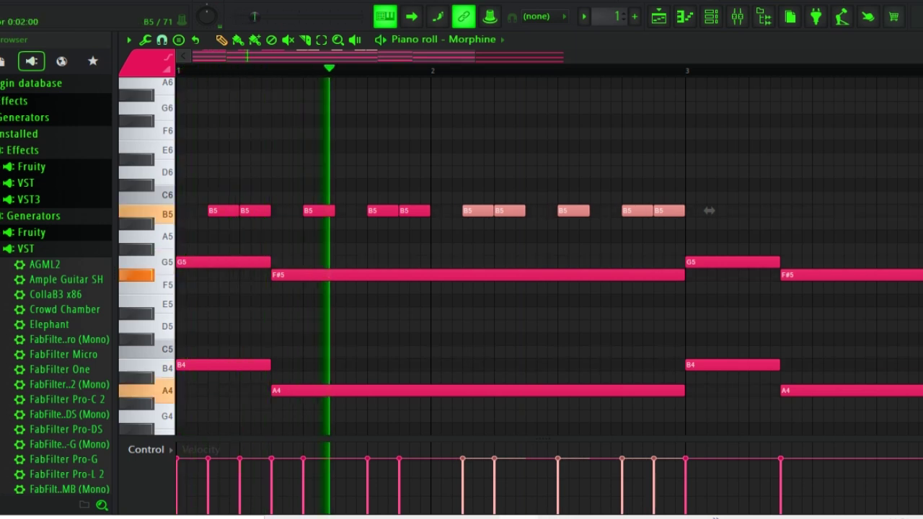
key(ctrl+d)
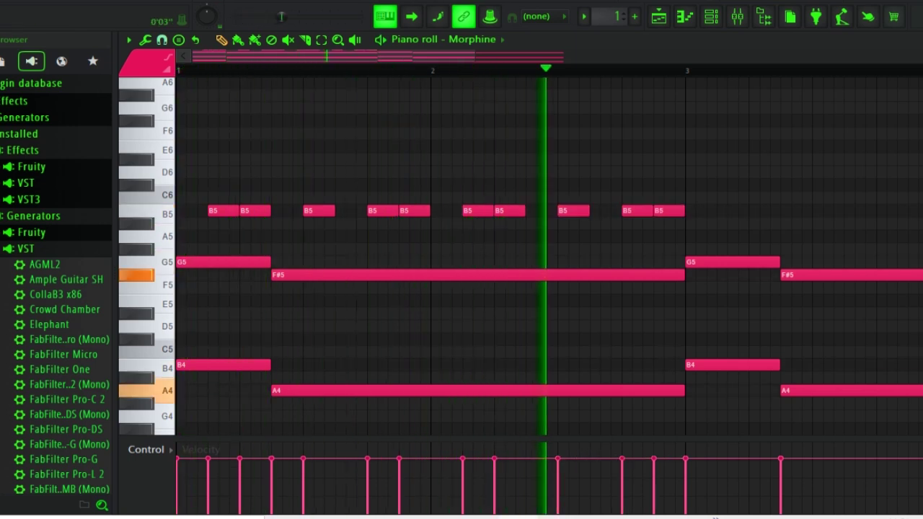
scroll(550, 256, down, 1)
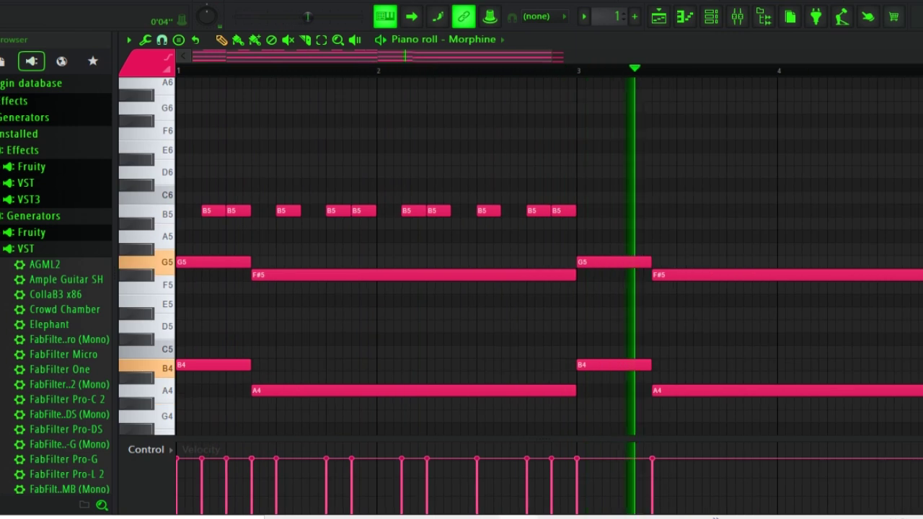
key(space)
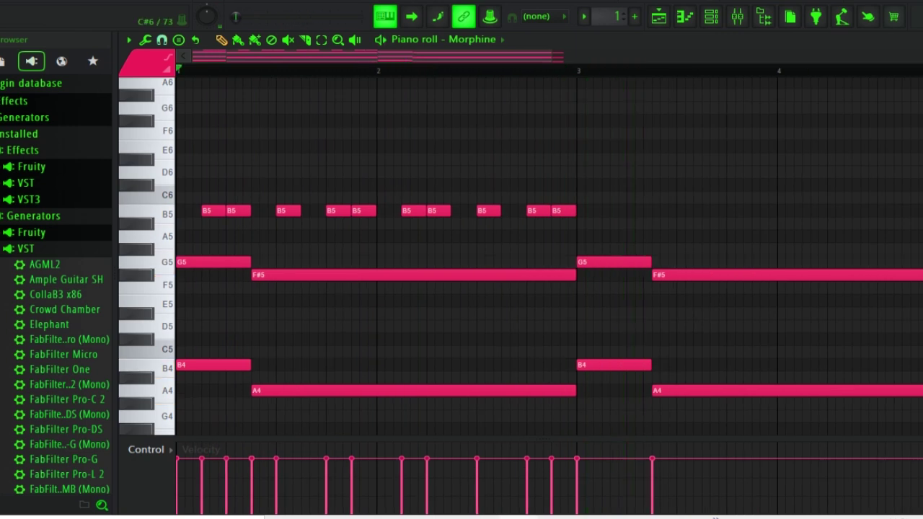
Step: Duplicate the B5 rhythm of bars 1 and 2 and shift the copy later to end at bar 5, play it, and clear the selection
drag(601, 214, 189, 181)
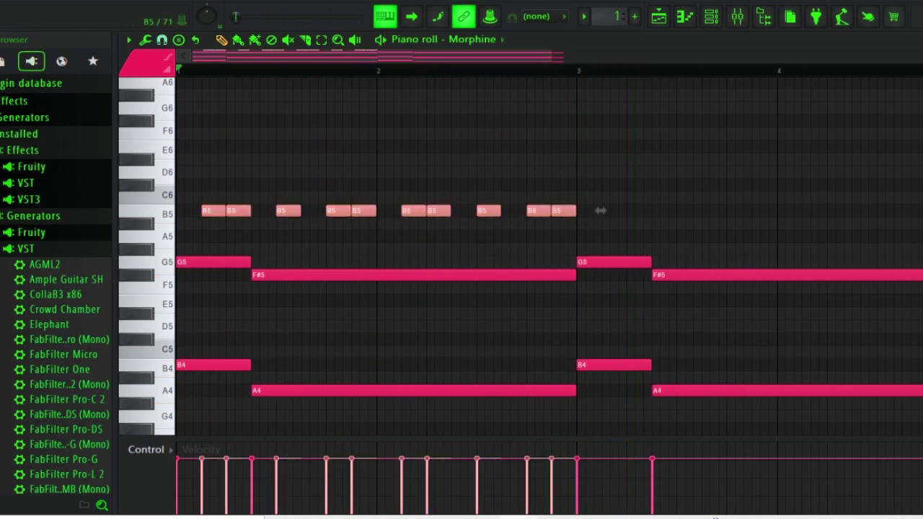
key(ctrl+b)
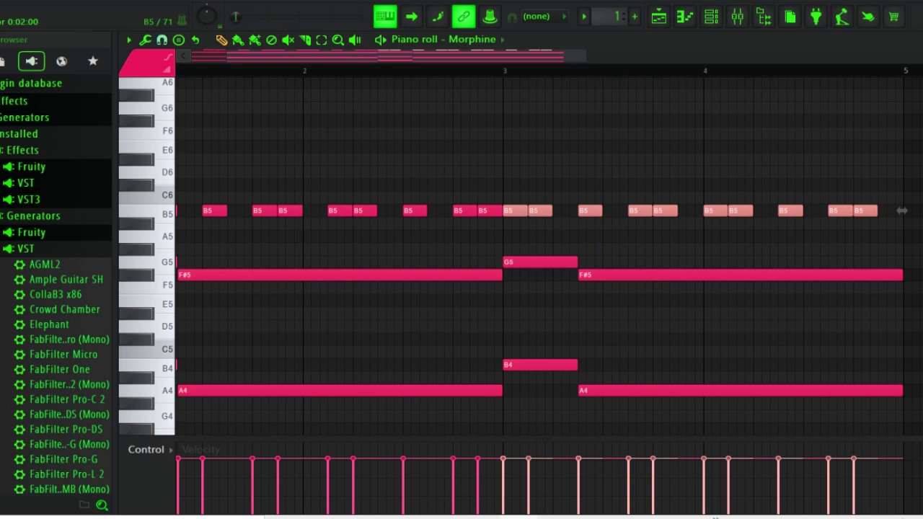
key(shift+Right)
key(shift+Right)
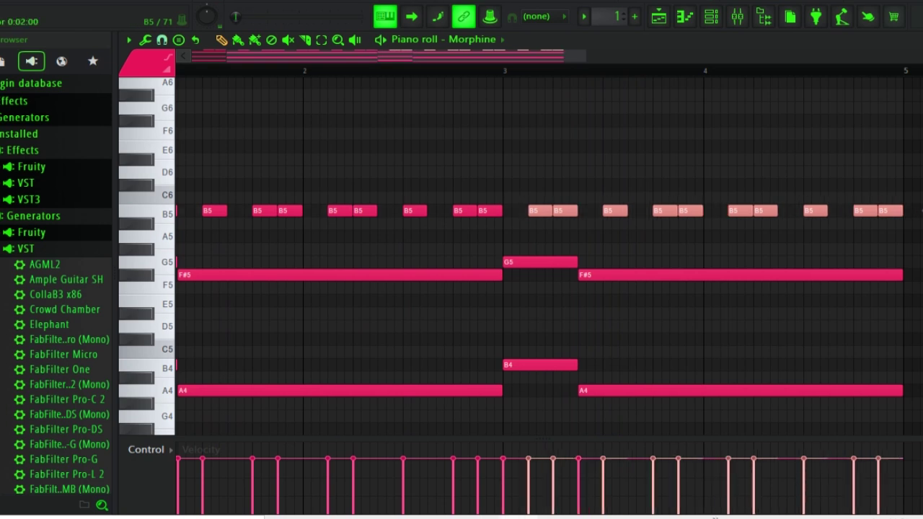
key(space)
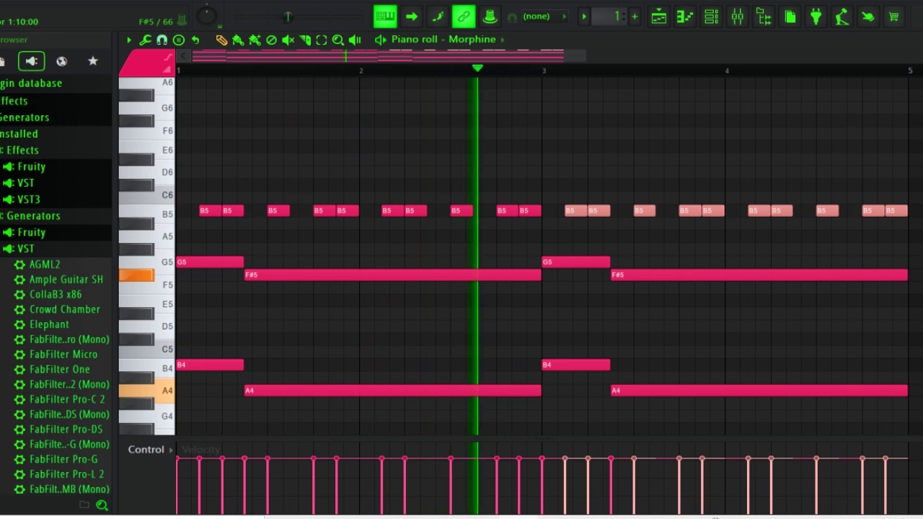
key(ctrl+d)
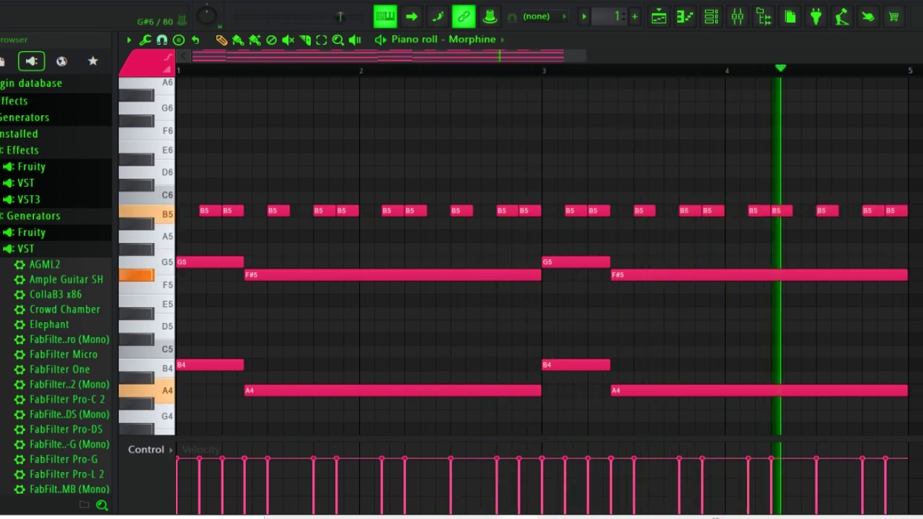
Step: Randomize the velocities of all notes with bipolar levels and scale the resulting velocity levels down slightly
scroll(548, 225, down, 2)
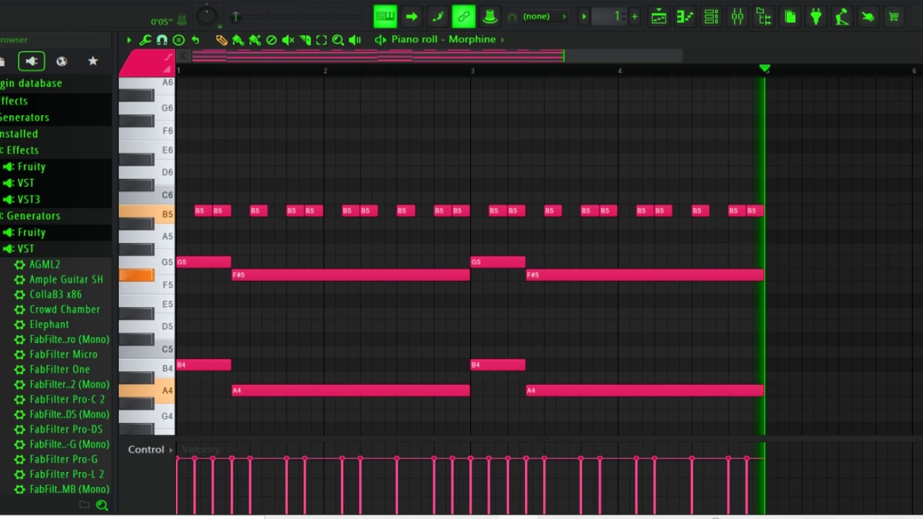
scroll(461, 256, down, 3)
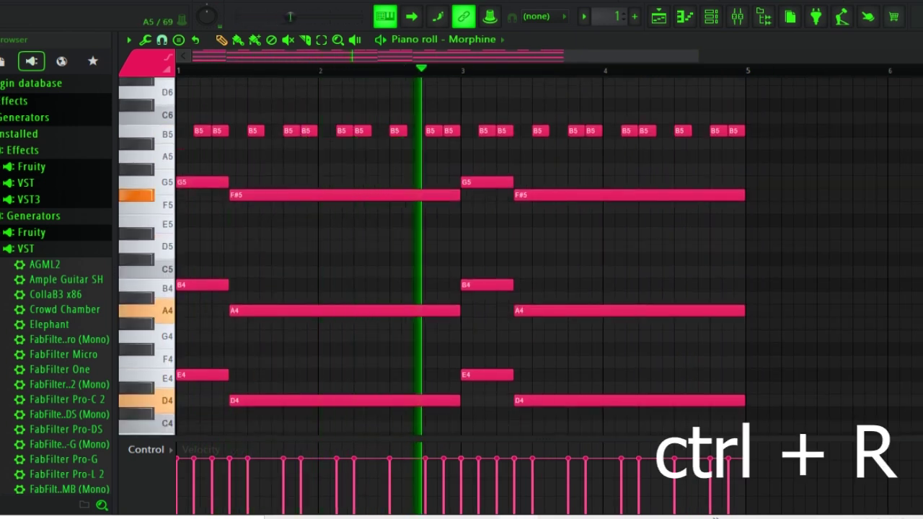
key(ctrl+r)
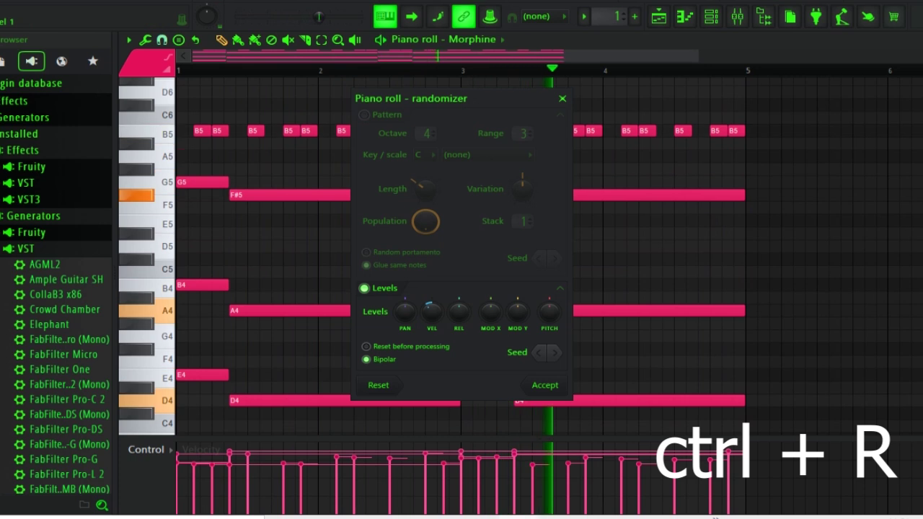
click(545, 385)
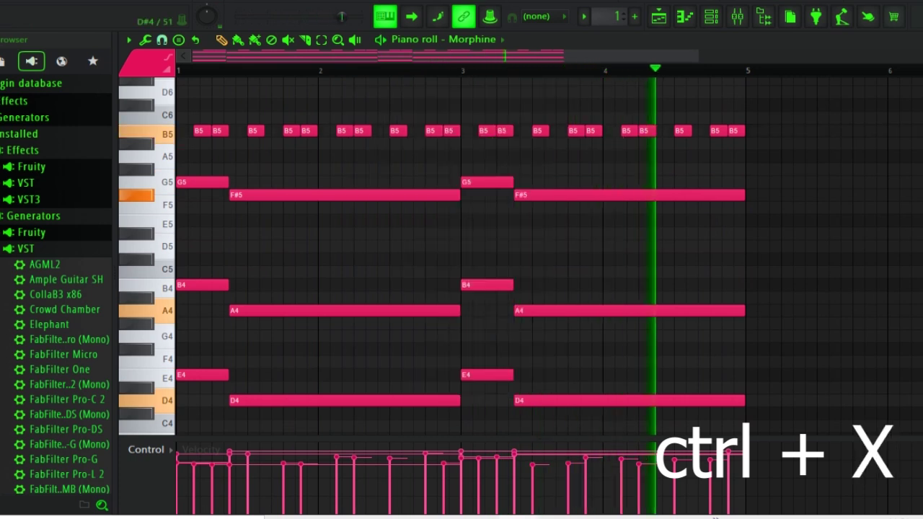
key(ctrl+x)
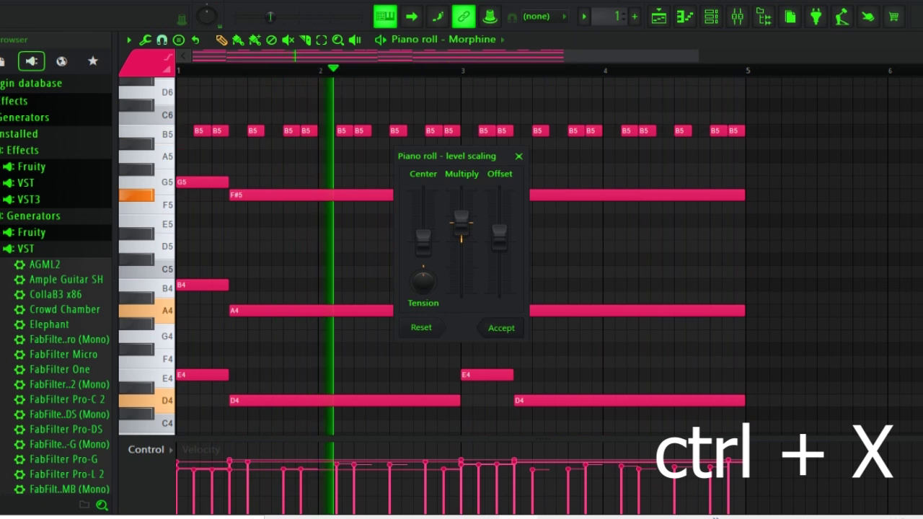
click(501, 328)
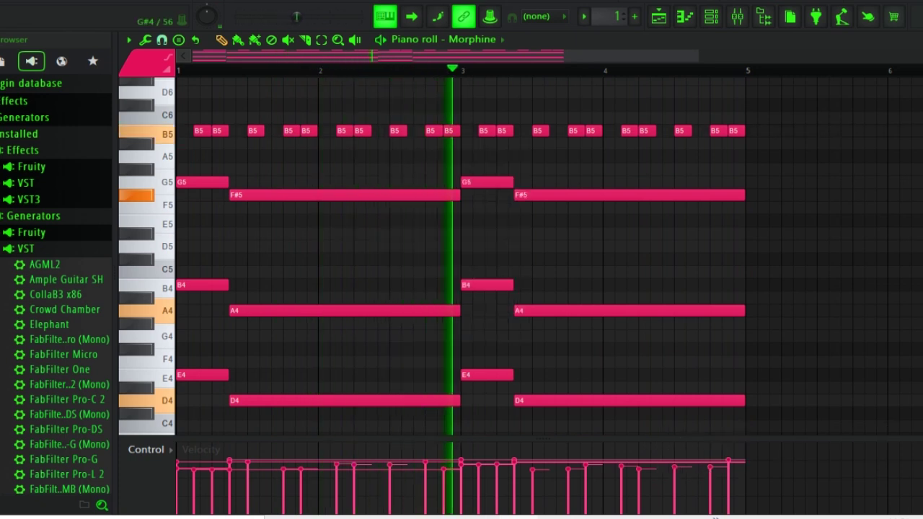
Step: Transpose all notes of the pattern down two semitones and show the channel rack
key(shift+Down)
key(shift+Down)
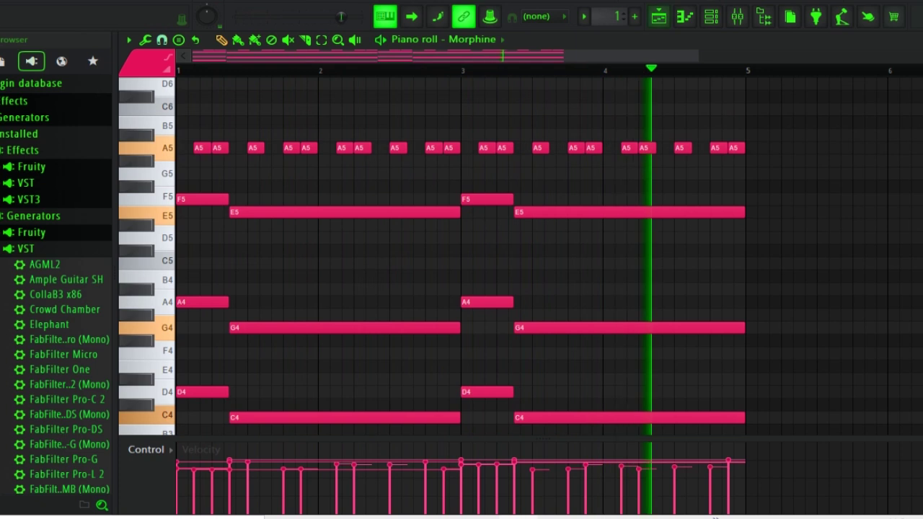
key(F6)
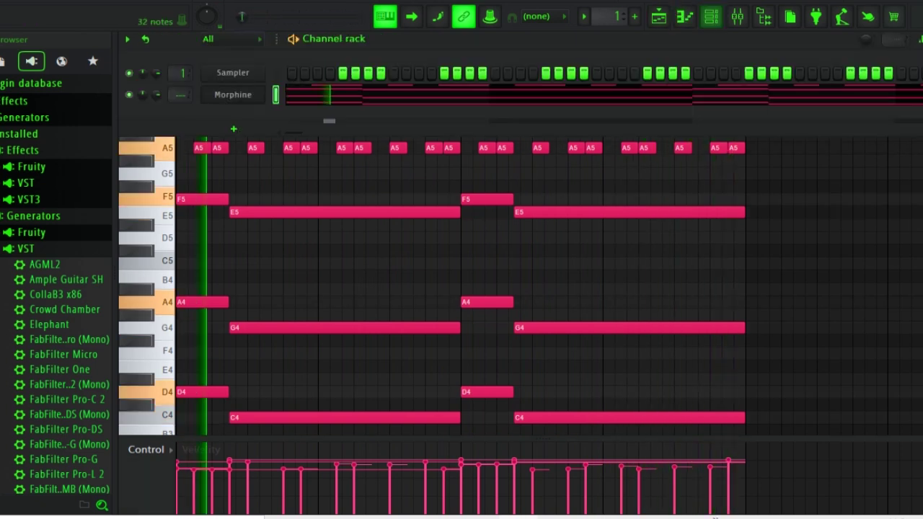
Step: Audition Morphine's Strings presets from STR 12-String Thing FG through STR Harp NUC during playback and return to STR Jazzy FG
click(233, 94)
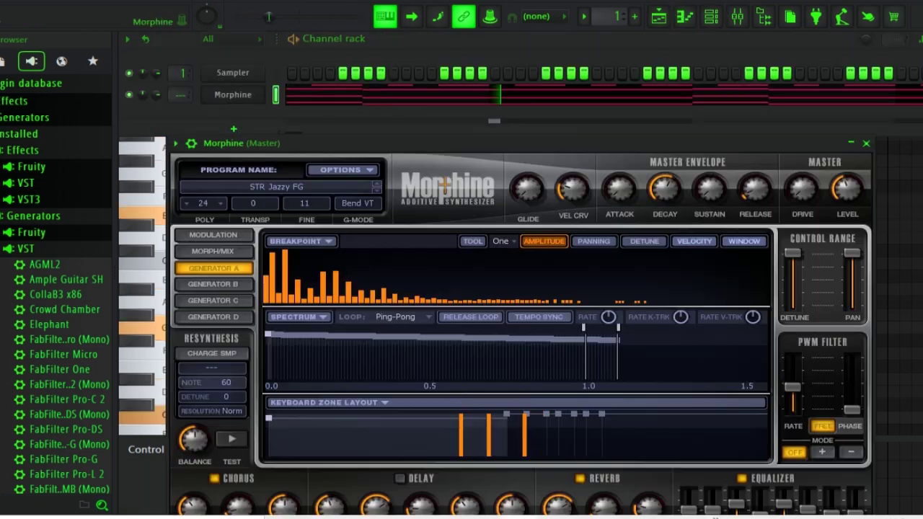
click(276, 186)
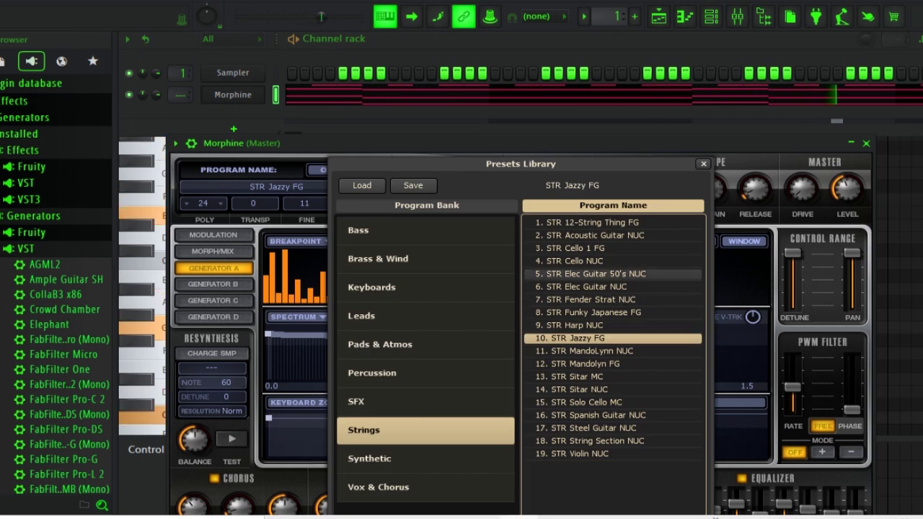
click(595, 235)
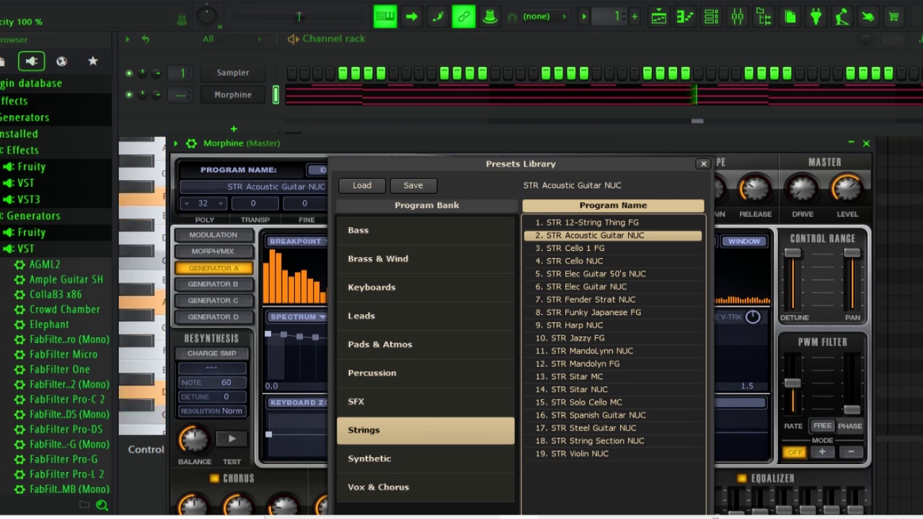
click(613, 222)
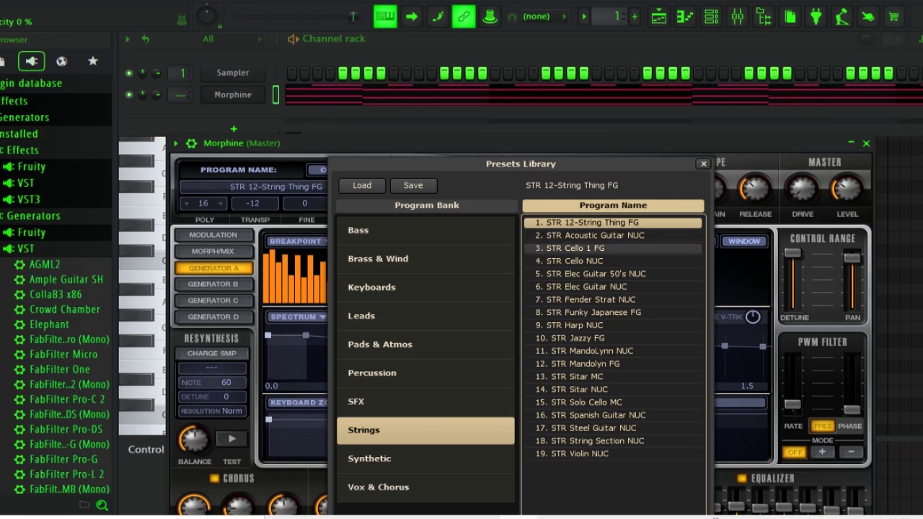
click(613, 248)
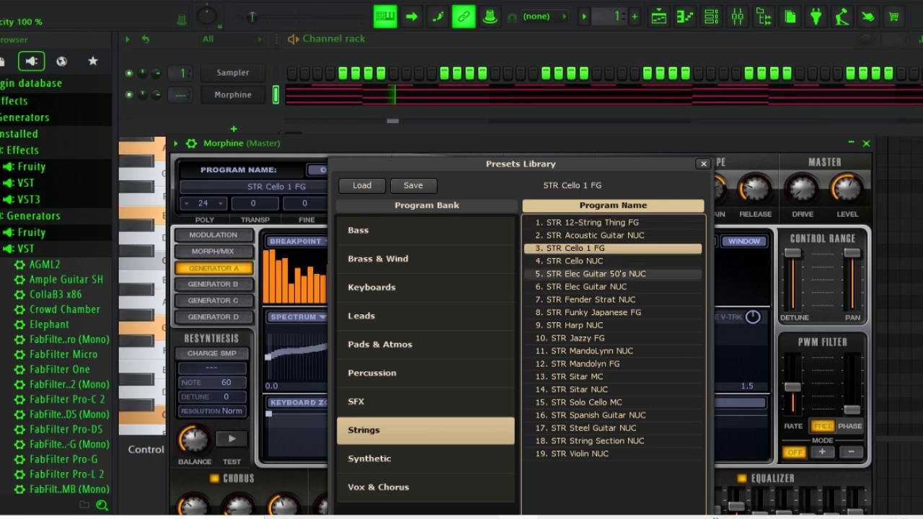
click(612, 274)
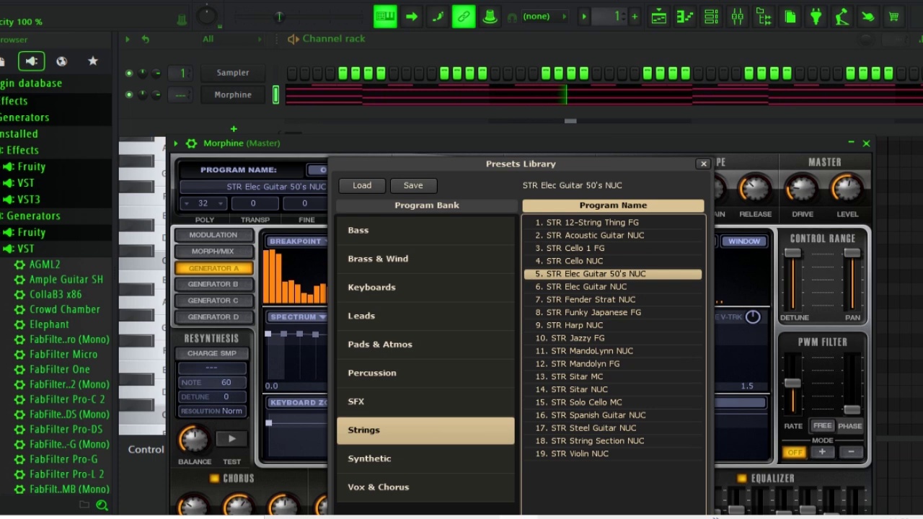
click(612, 287)
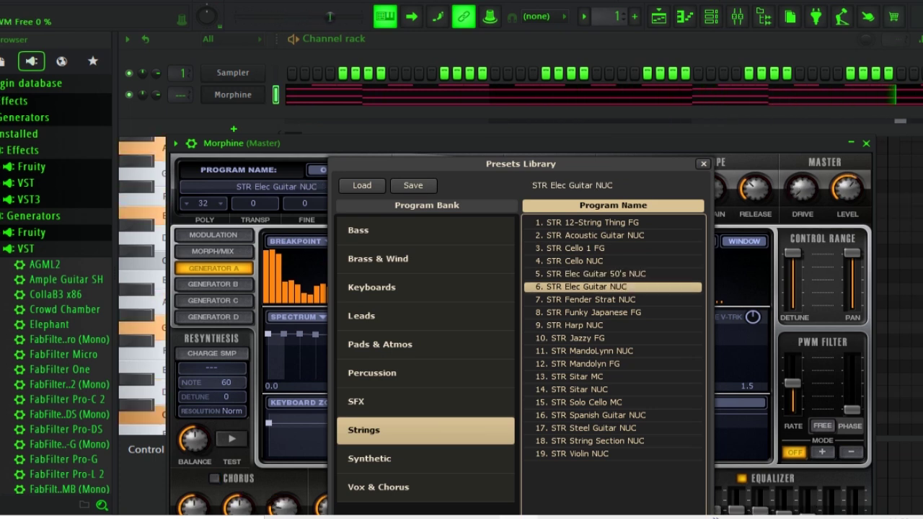
click(613, 300)
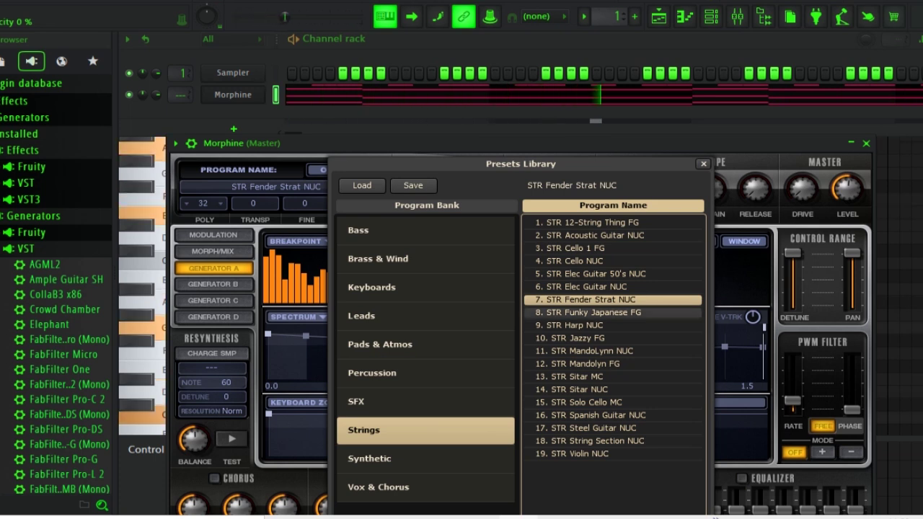
click(593, 313)
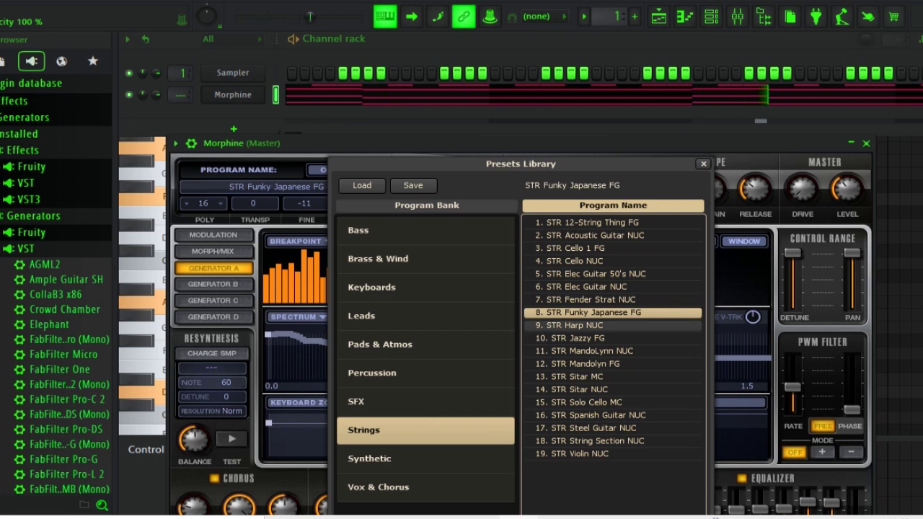
click(594, 325)
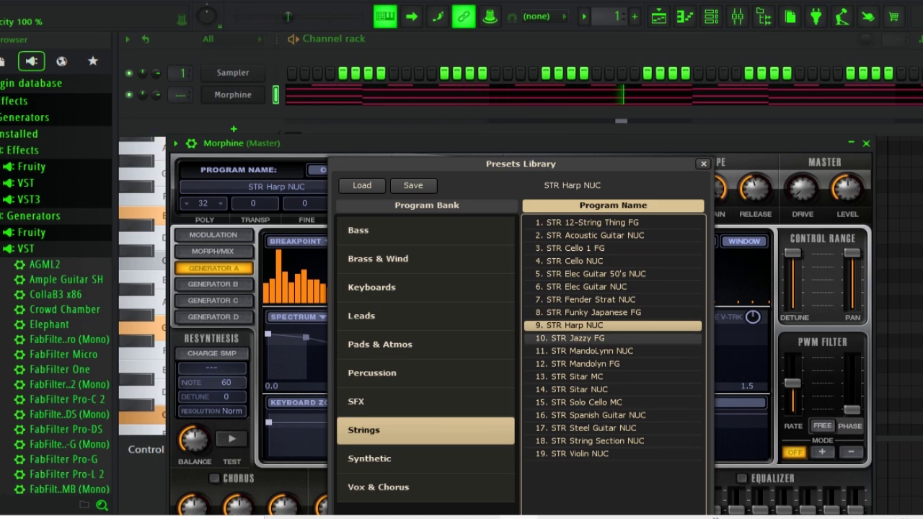
click(577, 338)
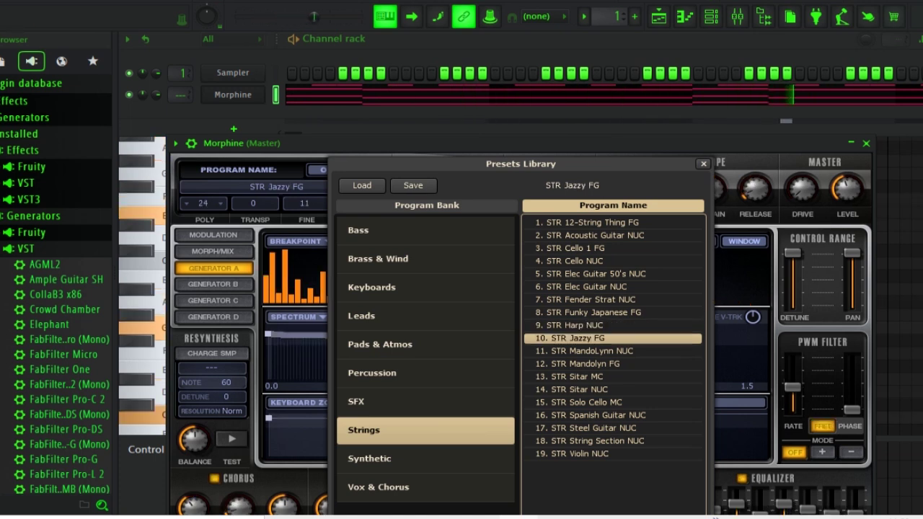
Step: Add a second Morphine channel with the STR Harp NUC preset from the Strings bank and paste the copied notes into it
click(233, 129)
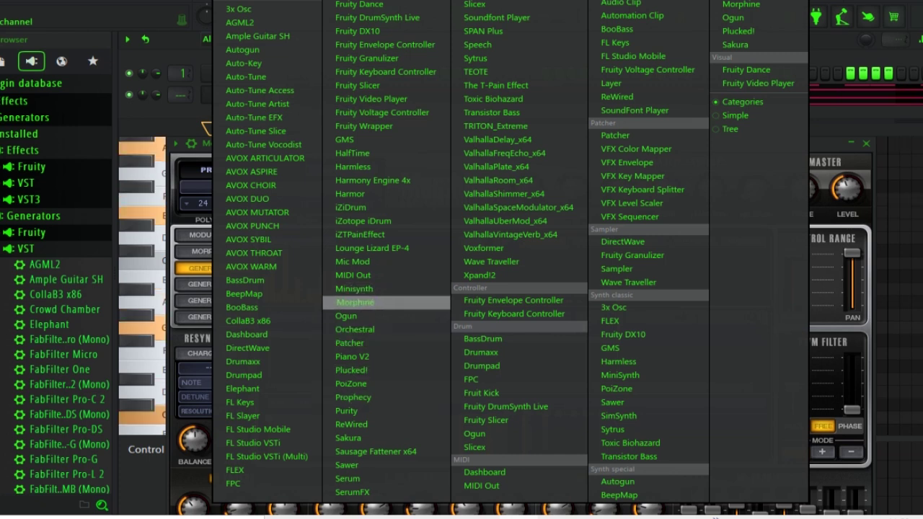
click(355, 302)
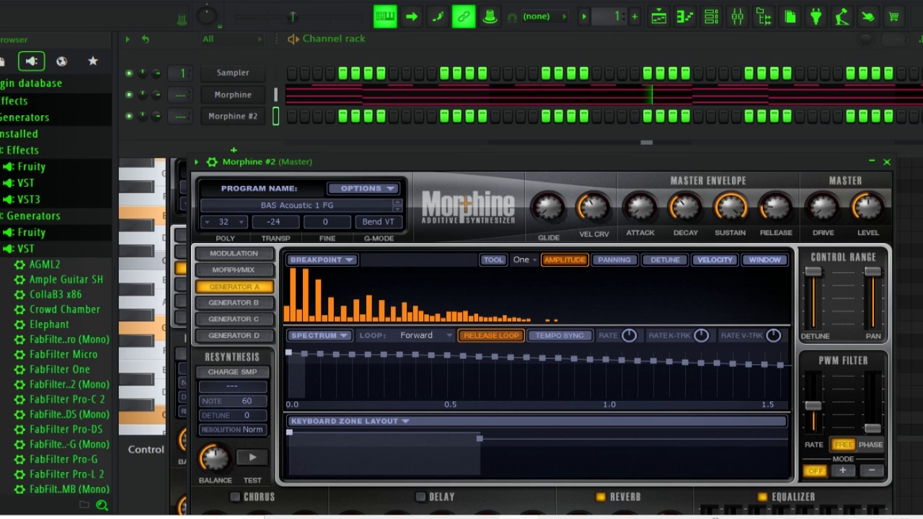
click(297, 205)
click(404, 448)
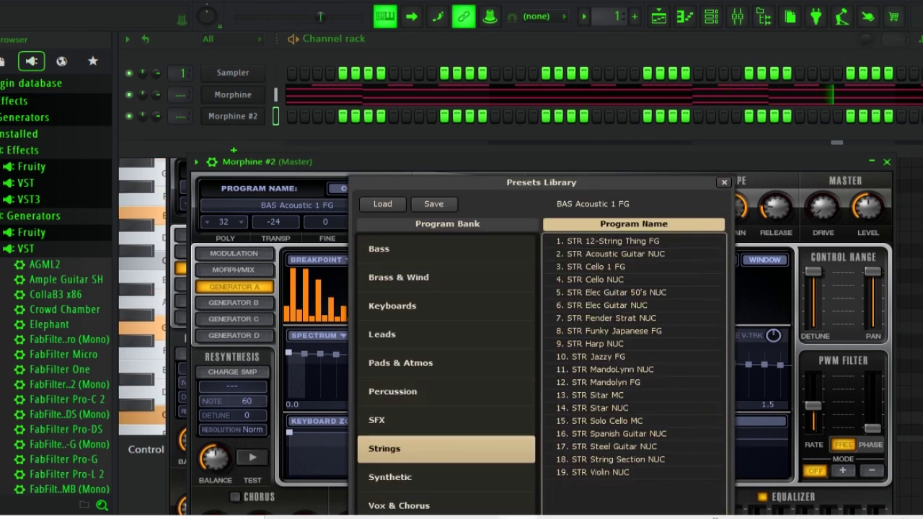
click(595, 344)
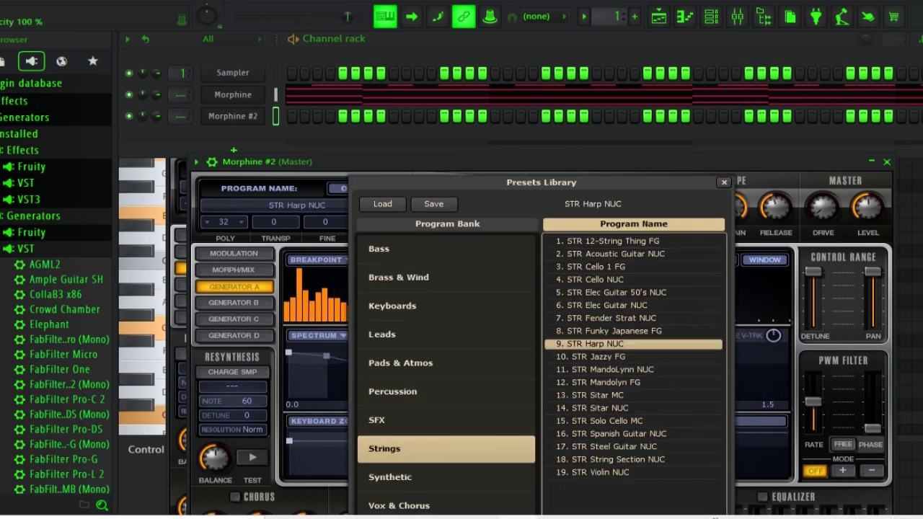
key(Escape)
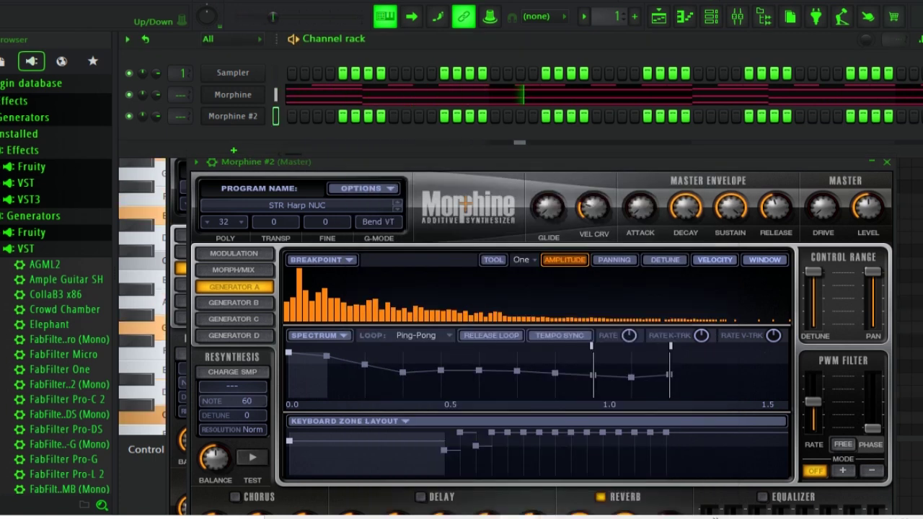
key(ctrl+v)
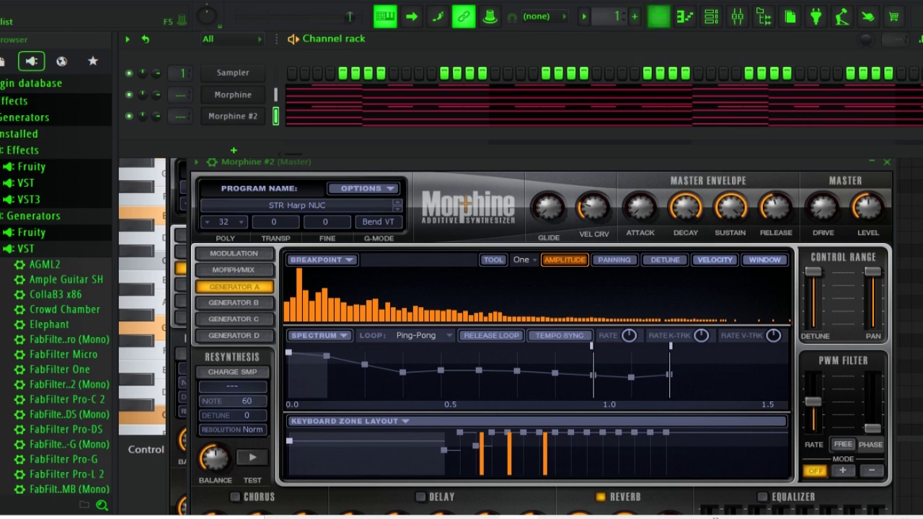
Step: Place Pattern 1 at bar 1 of Track 1 in the playlist and play the song
key(F5)
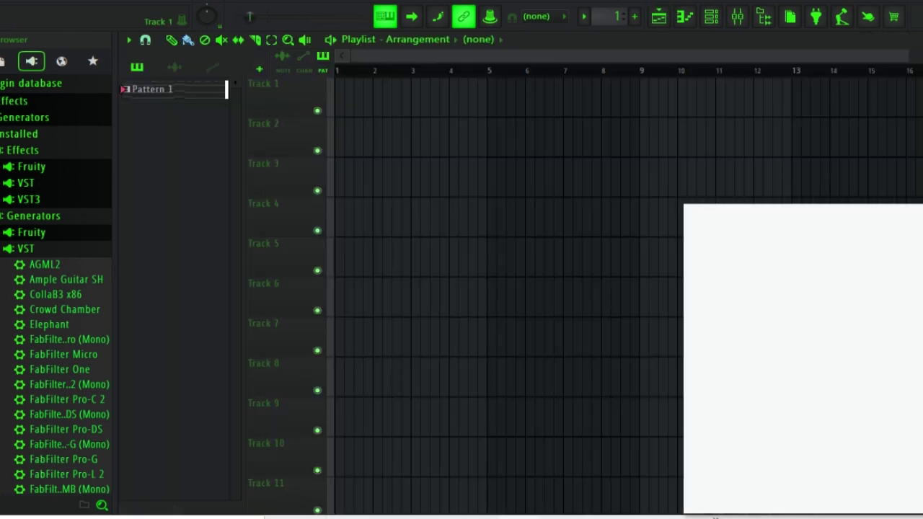
drag(151, 89, 341, 85)
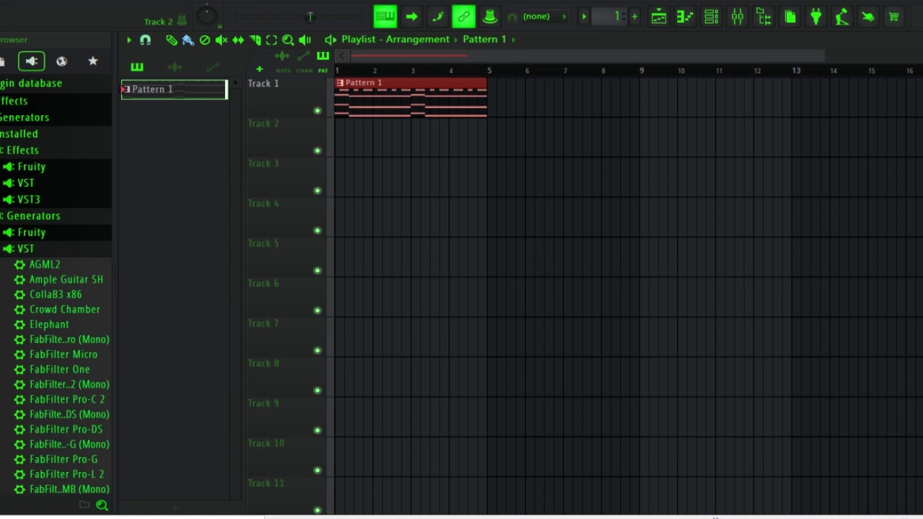
key(space)
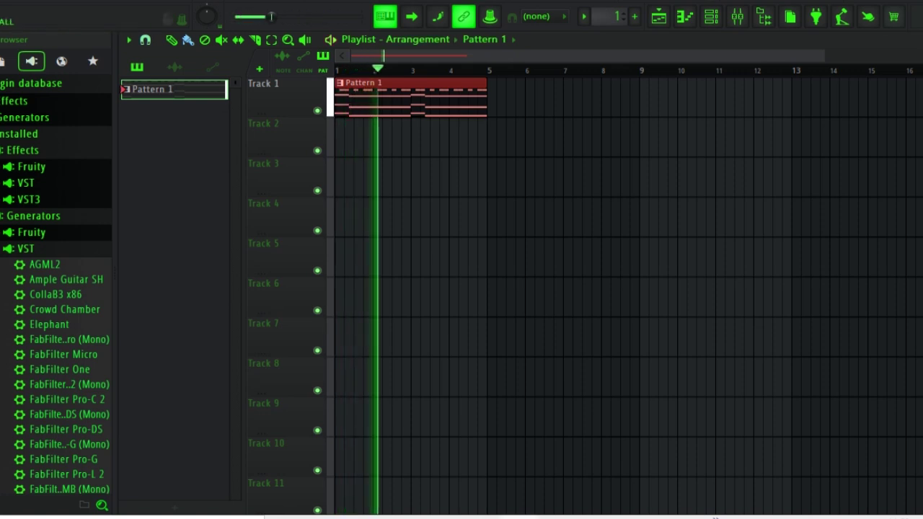
Step: Browse the sample packs to the Loops folder under Shakers in the Afro System (Mirakilouz Beatz) pack and stop playback
click(3, 61)
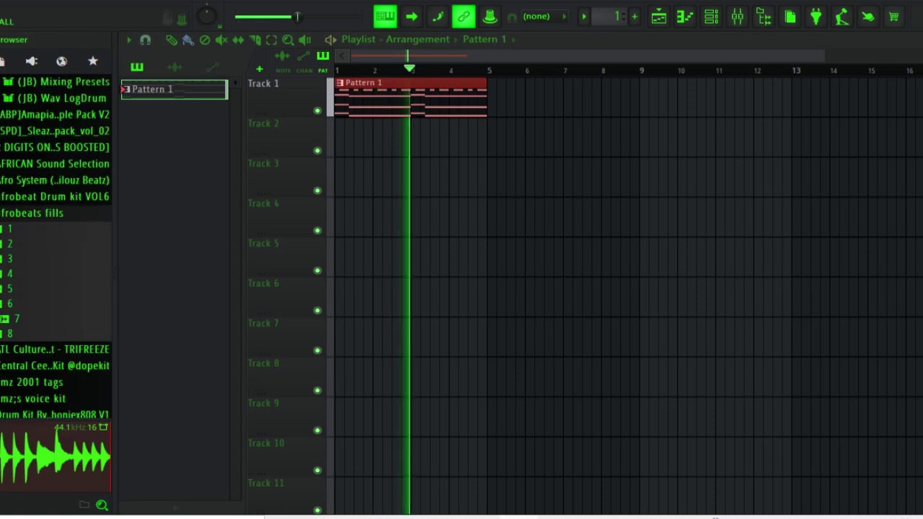
click(32, 213)
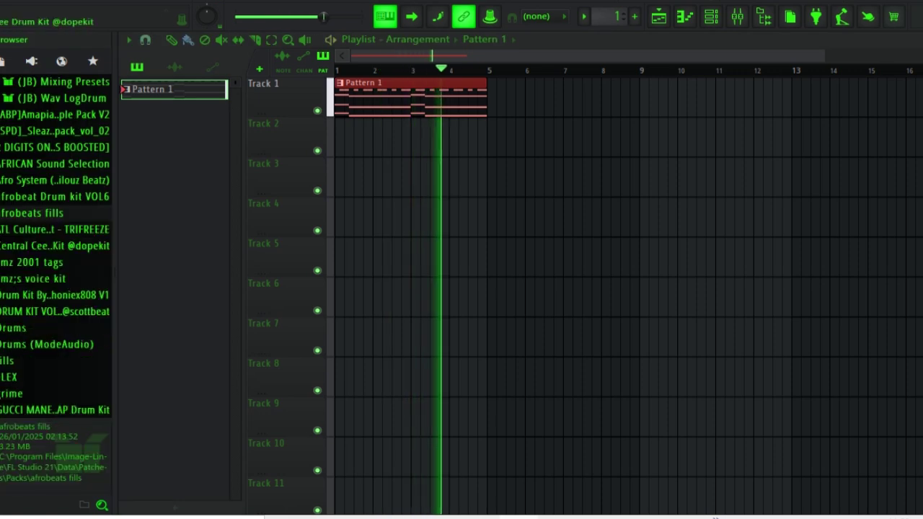
scroll(43, 242, up, 2)
scroll(56, 245, up, 6)
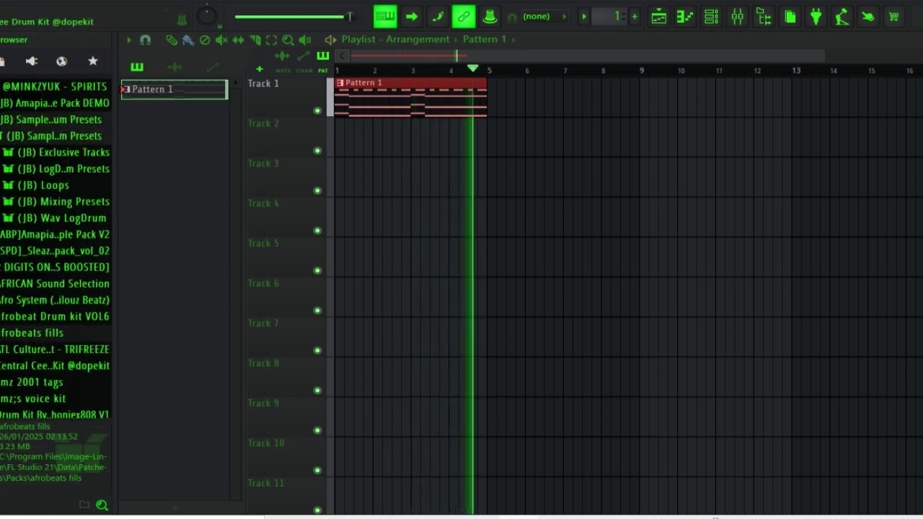
key(space)
scroll(56, 243, up, 1)
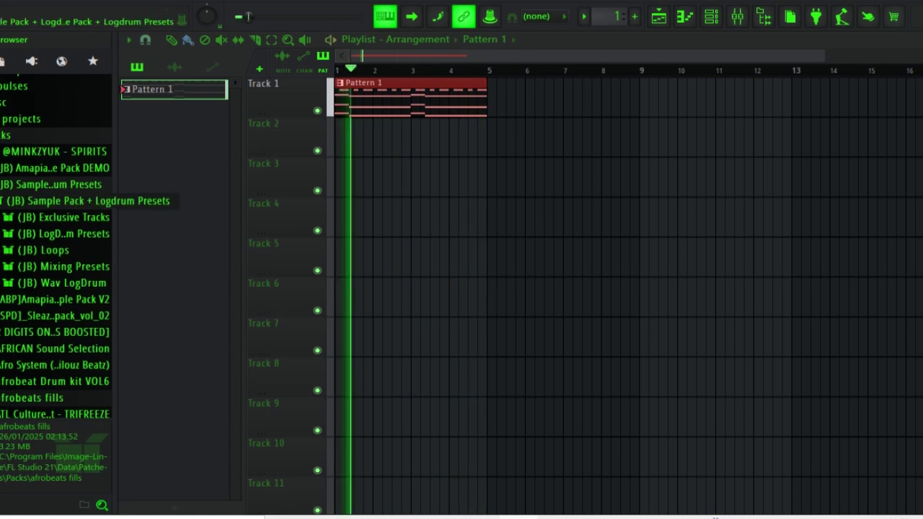
click(56, 185)
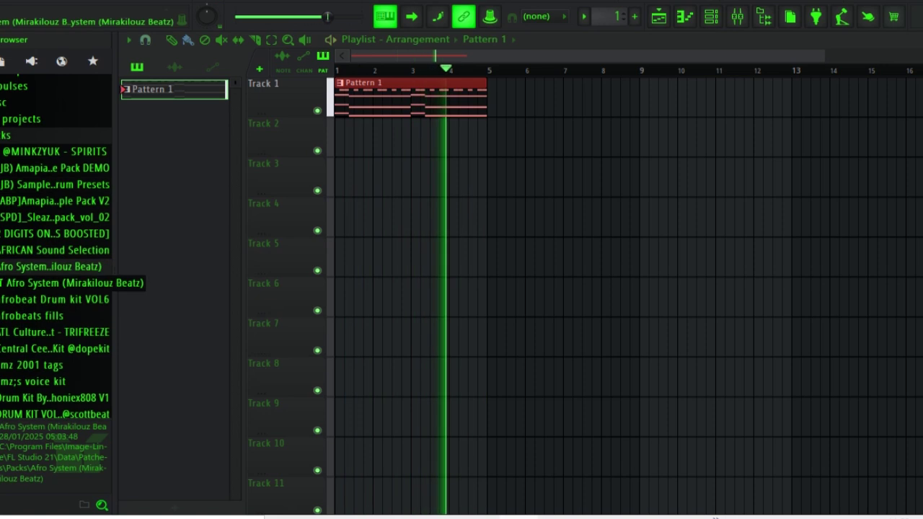
click(56, 283)
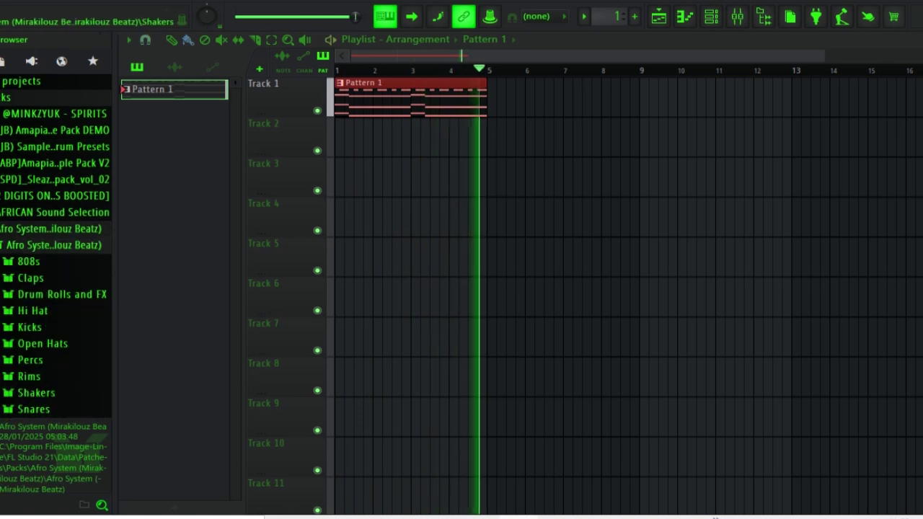
click(35, 393)
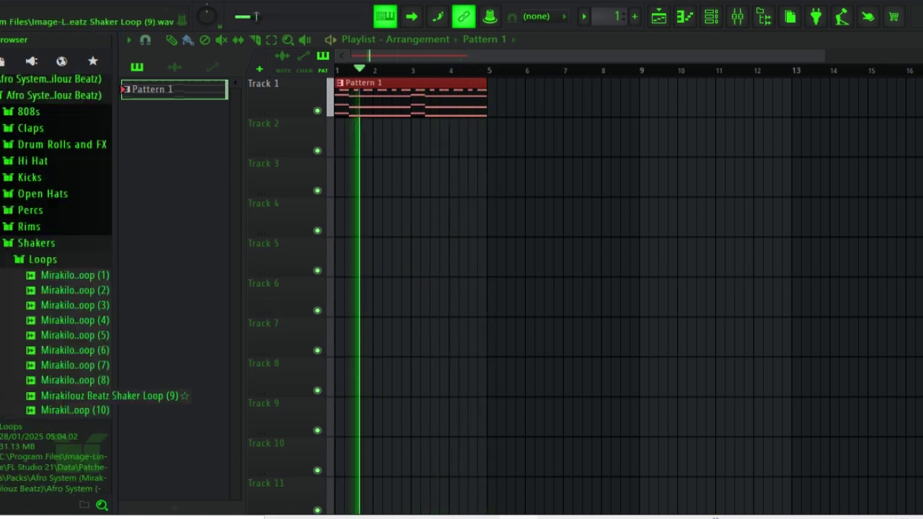
click(43, 393)
key(space)
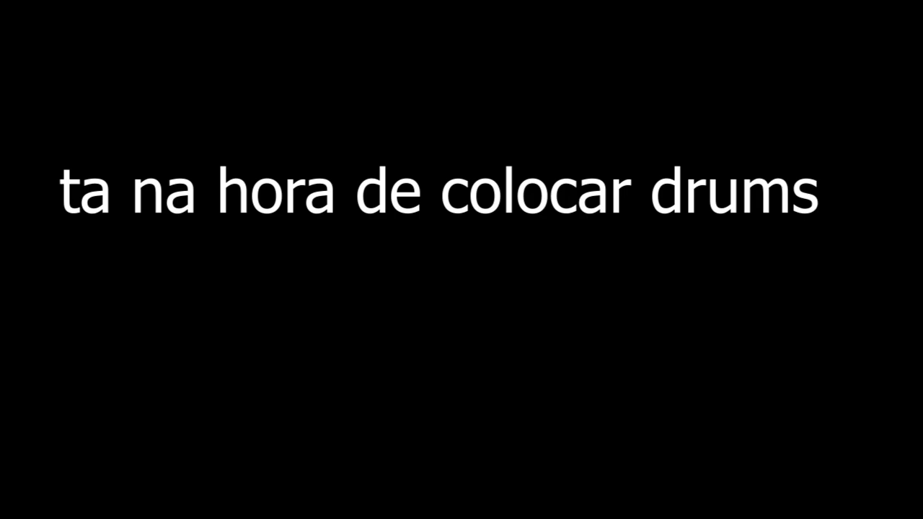
Step: Audition shaker loops 1 to 5, place Mirakilouz Beatz Shaker Loop (5) at bar 1 of Track 2, and play the arrangement
click(116, 275)
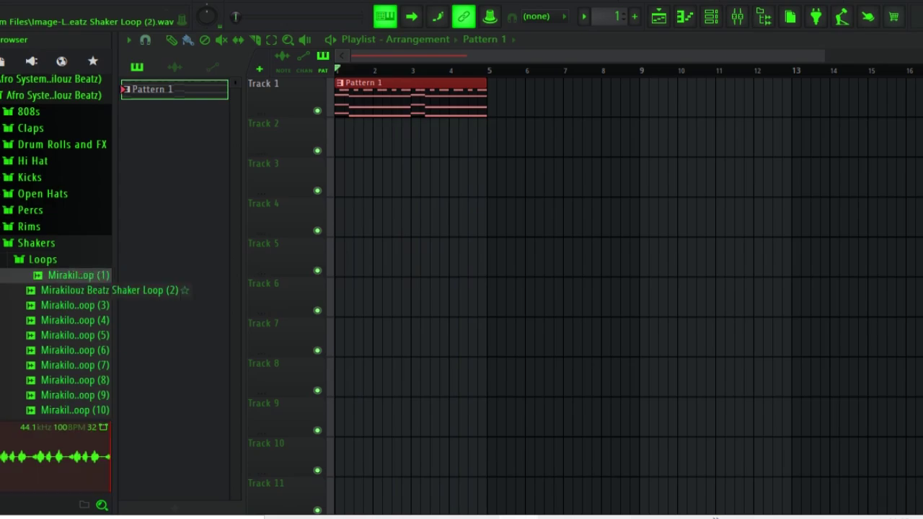
click(75, 290)
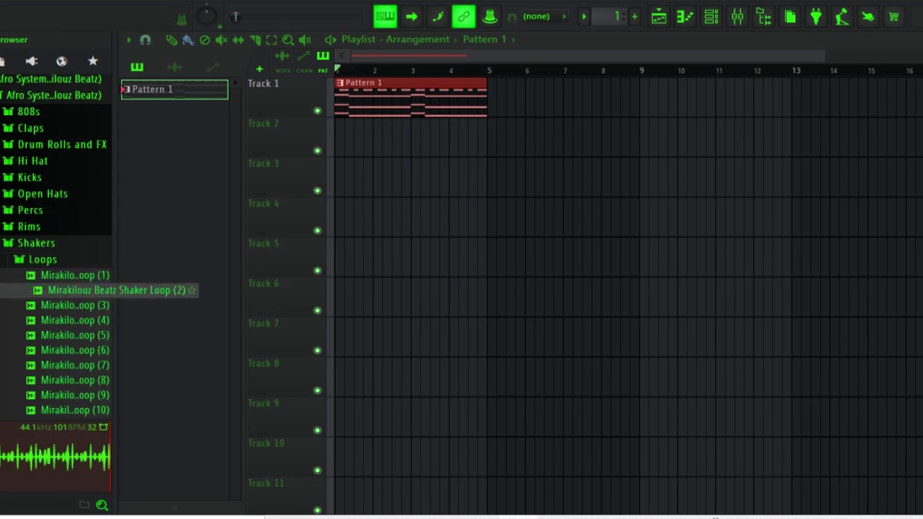
click(75, 305)
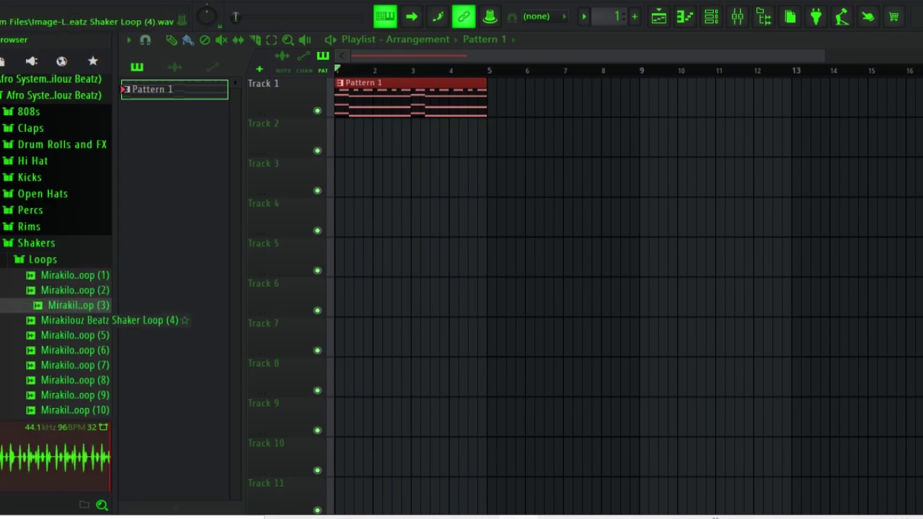
click(75, 320)
click(75, 335)
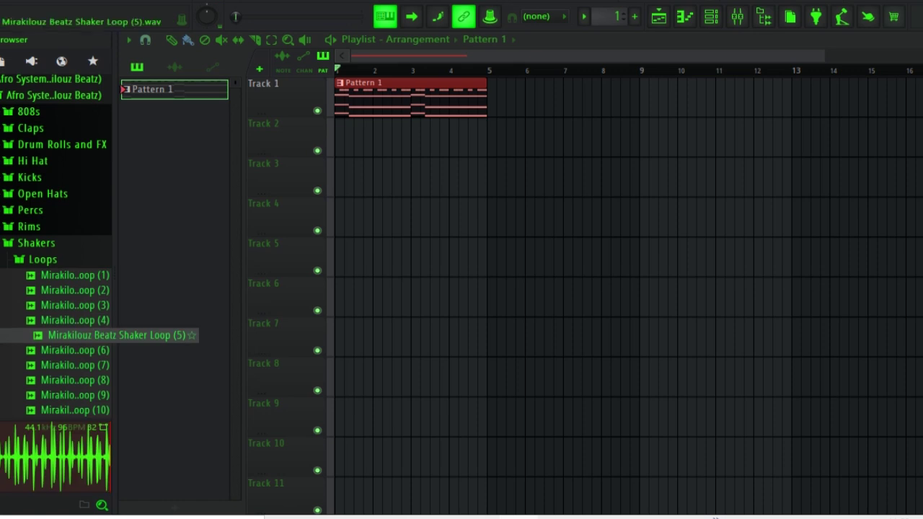
drag(115, 335, 411, 153)
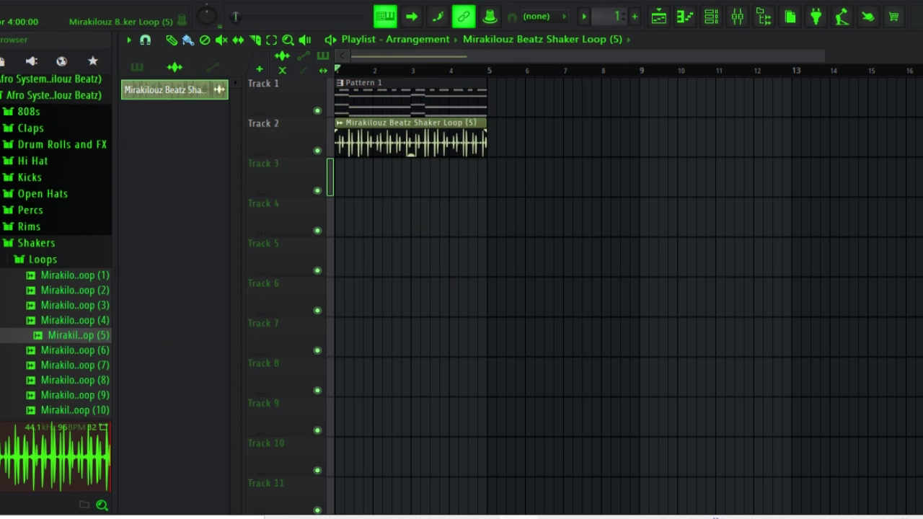
key(space)
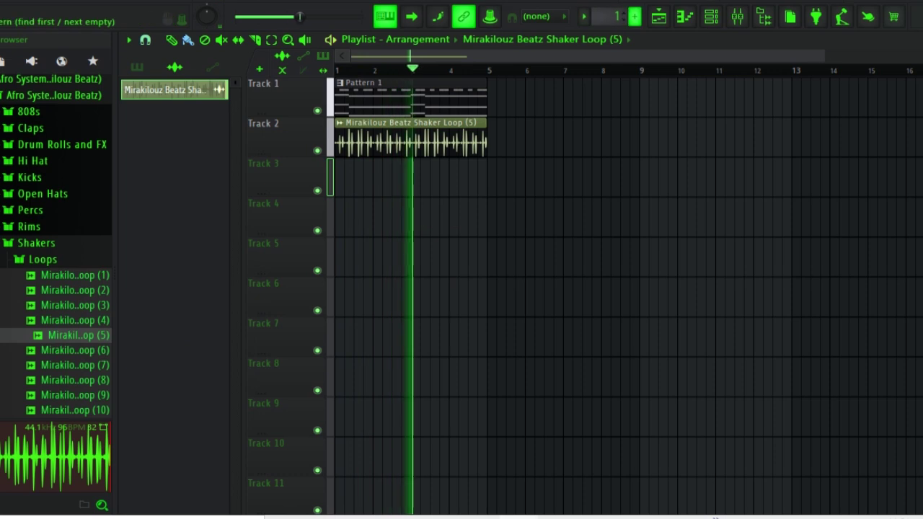
Step: Create a new empty pattern with its default name
click(634, 16)
click(653, 33)
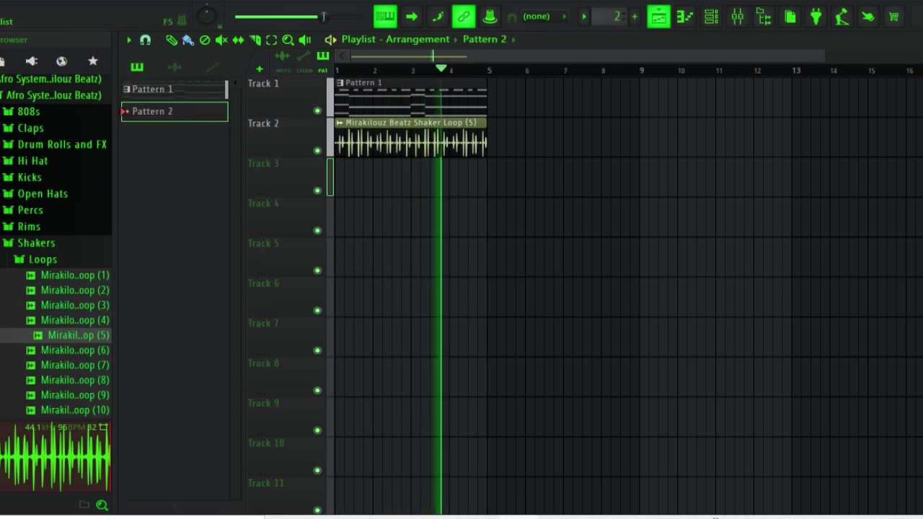
Step: Place Pattern 2 at bar 1 of Track 3 in the playlist and restart playback from the beginning
click(382, 165)
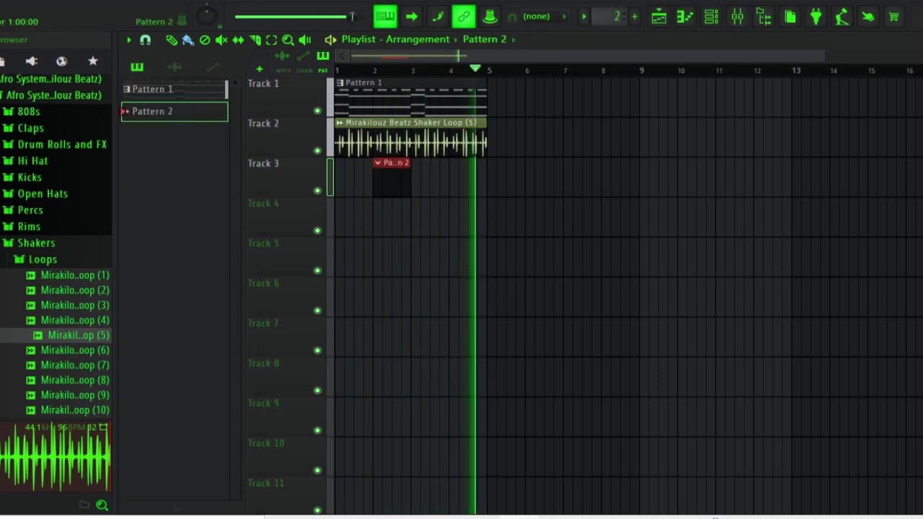
drag(382, 165, 344, 165)
key(space)
key(space)
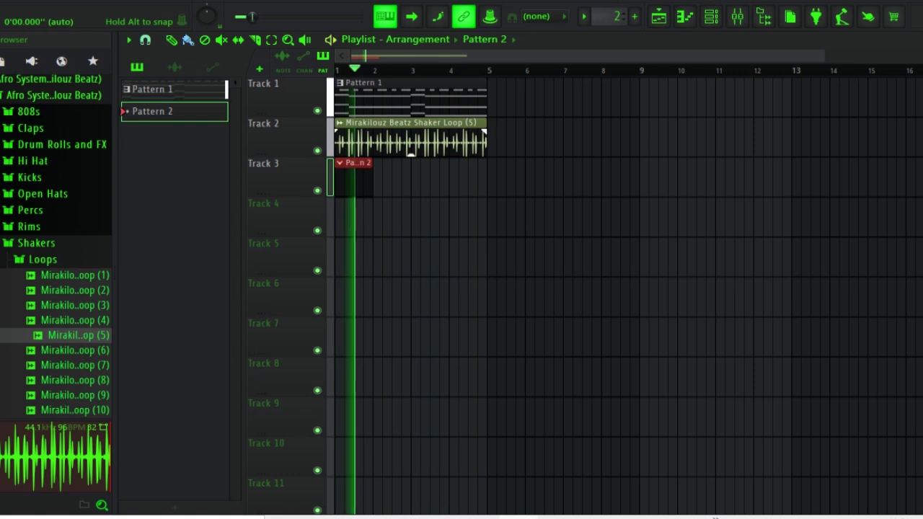
Step: Browse to the Rims folder, audition rim samples, and add Mirakilouz Beatz Rim (3) as a new channel in the channel rack
key(F6)
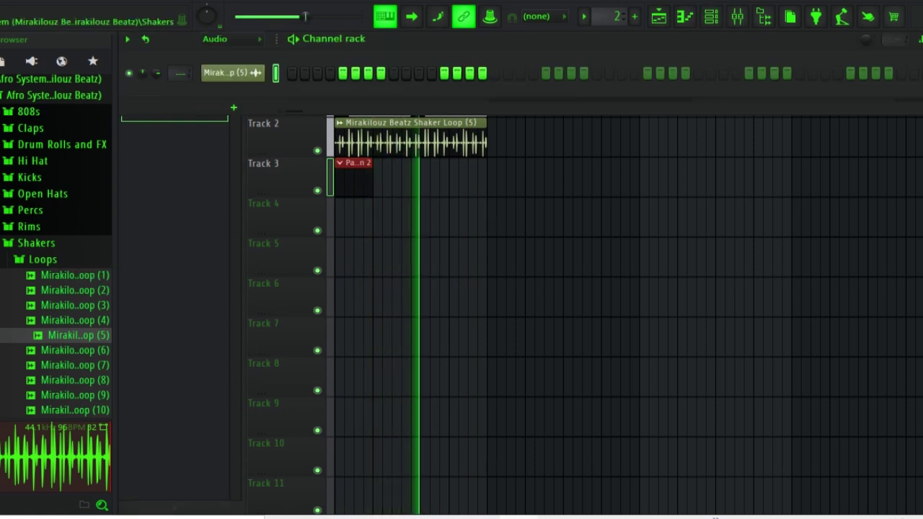
click(36, 243)
click(29, 227)
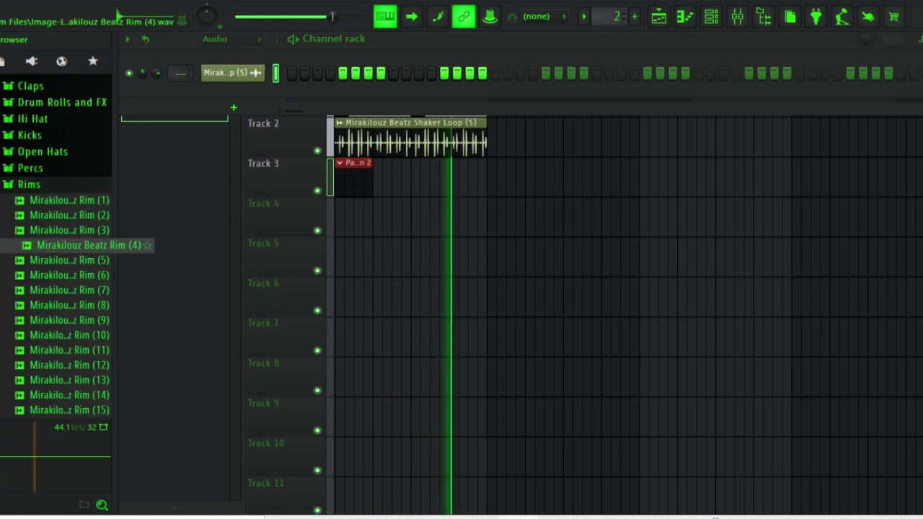
click(72, 231)
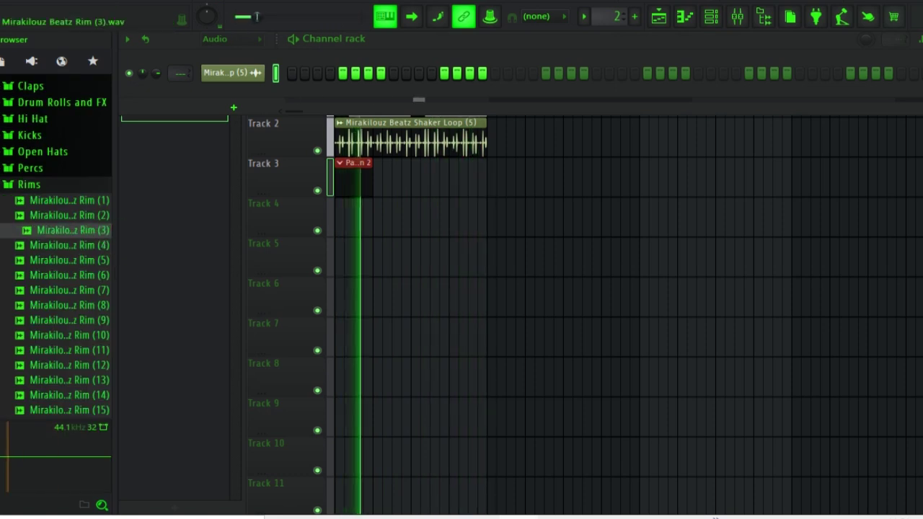
drag(80, 230, 137, 134)
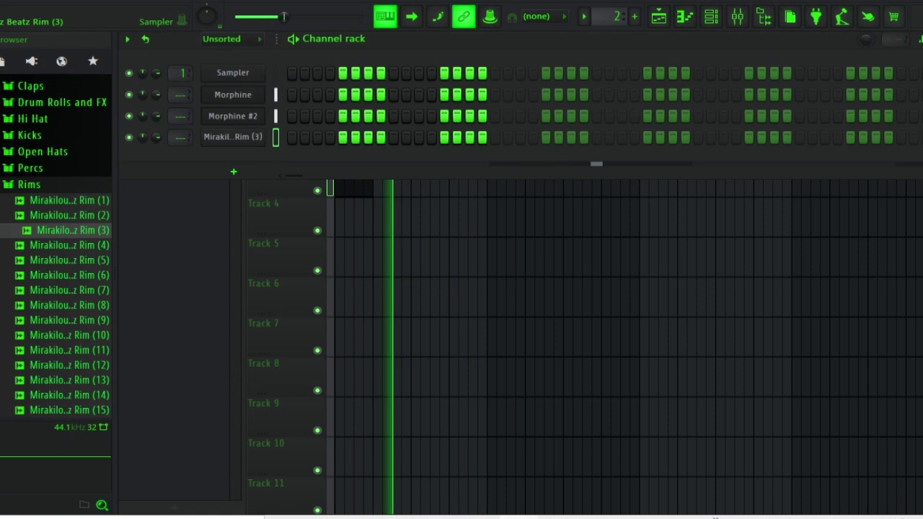
Step: Open the Rim (3) channel's miscellaneous functions and enter hits on steps 1, 4, 7 and 11
click(232, 137)
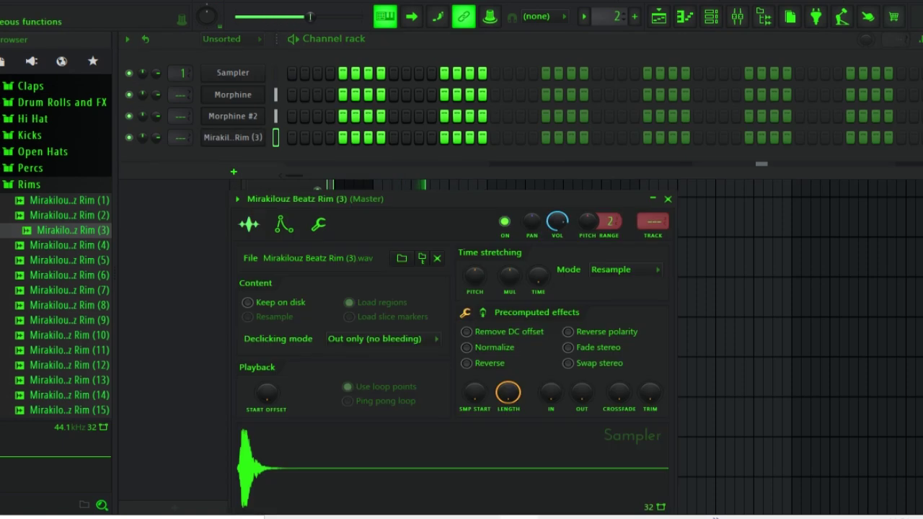
click(318, 224)
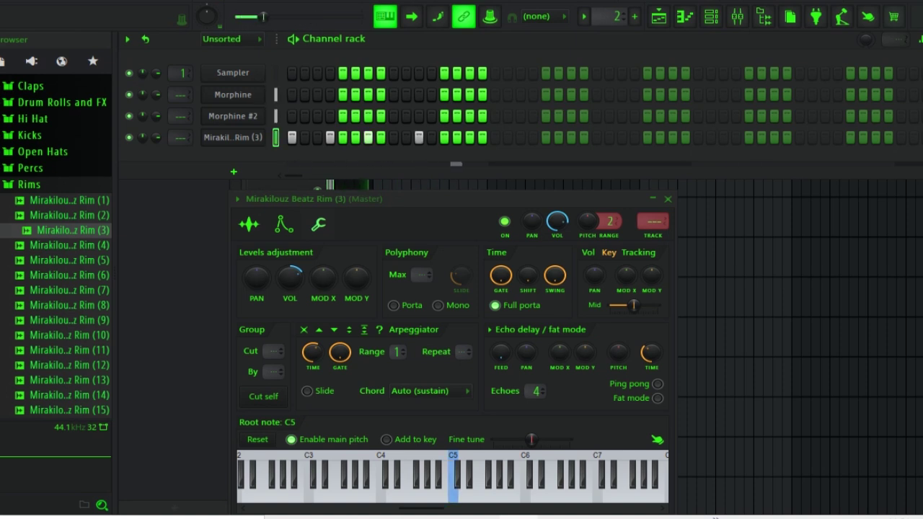
Step: Repeat the Rim (3) one-bar rhythm three times in the piano roll to fill bars 1 to 4, and clear the selection
key(F7)
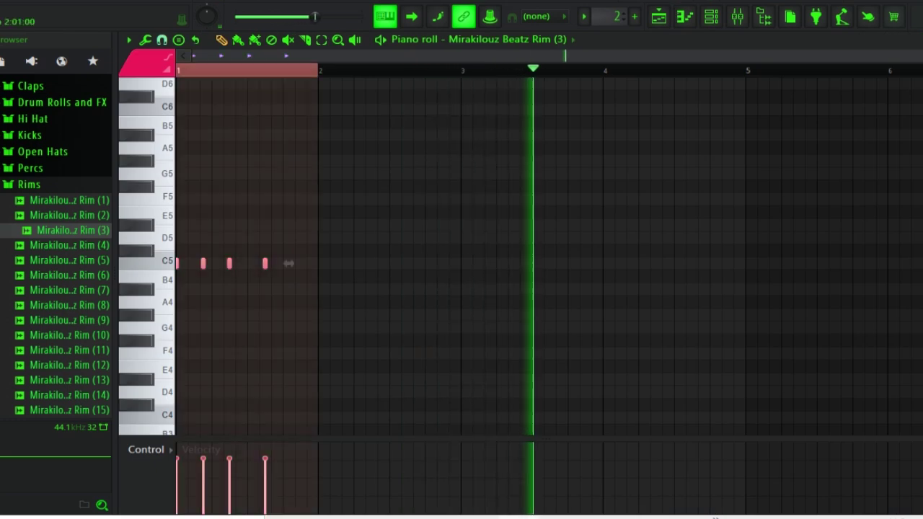
key(ctrl+b)
key(ctrl+b)
key(ctrl+b)
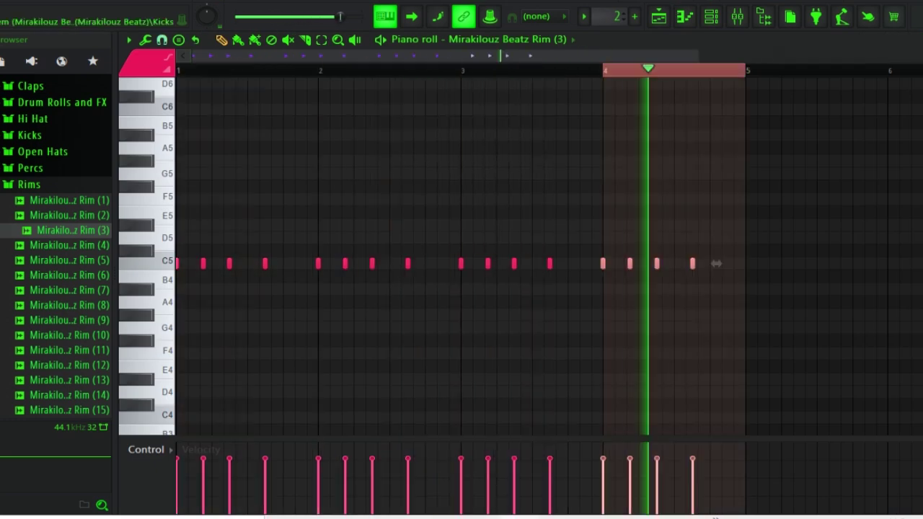
key(ctrl+d)
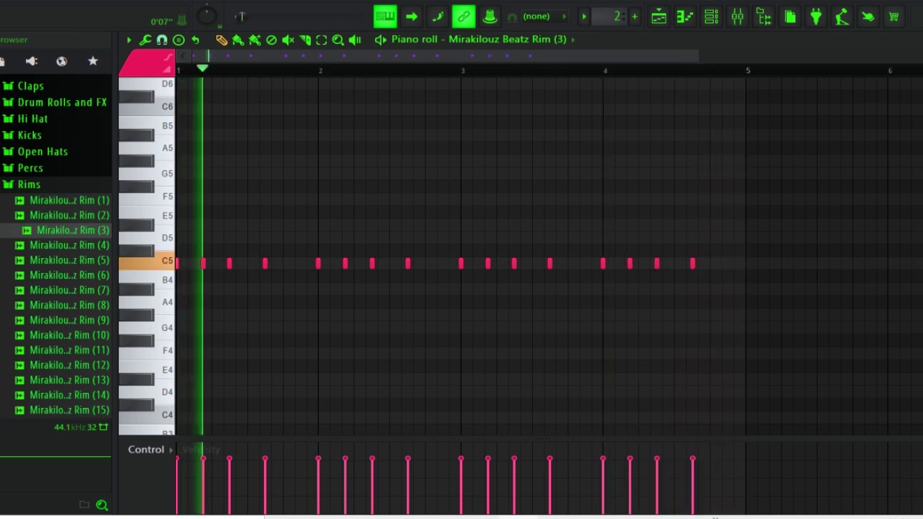
Step: Add Mirakilouz Beatz Rim (5) as a new channel with hits on steps 1 and 7 of each bar
key(F6)
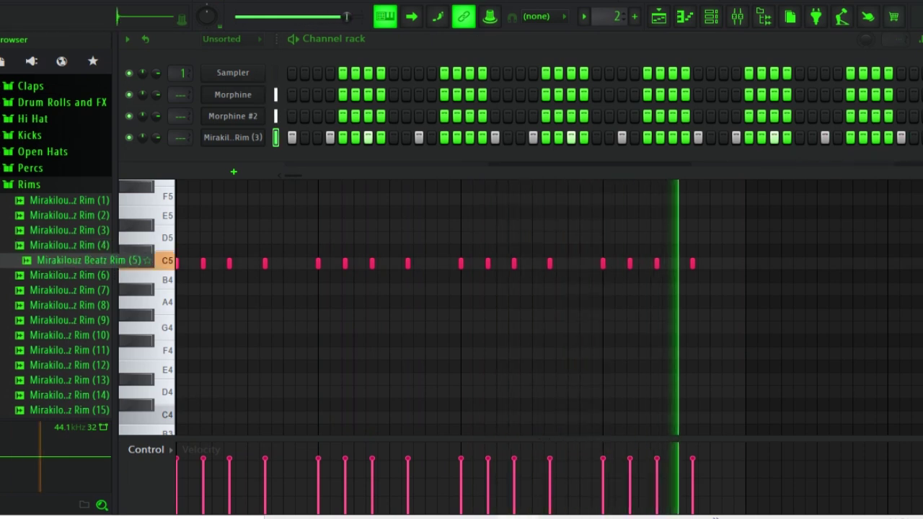
drag(79, 260, 234, 173)
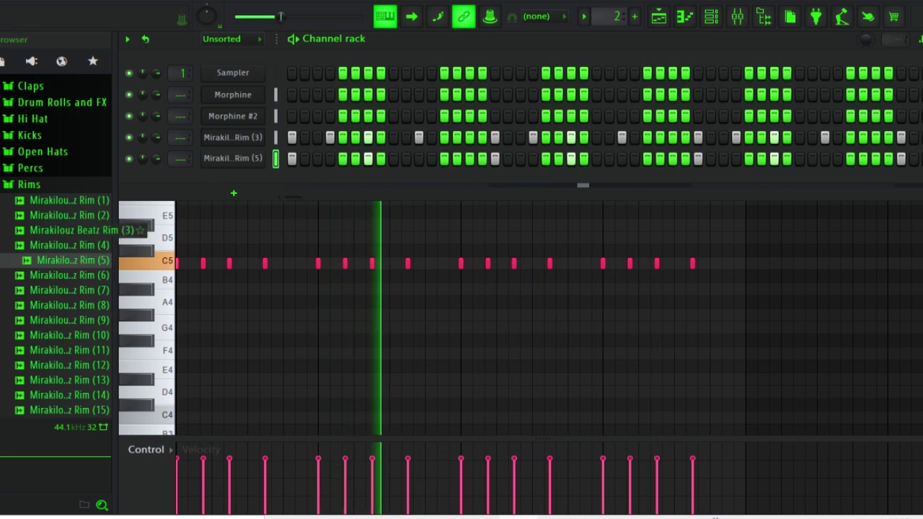
Step: Audition Mirakilouz Beatz Rim (6), add it as a channel, and place hits on step 8 of bars 1 and 3
click(79, 275)
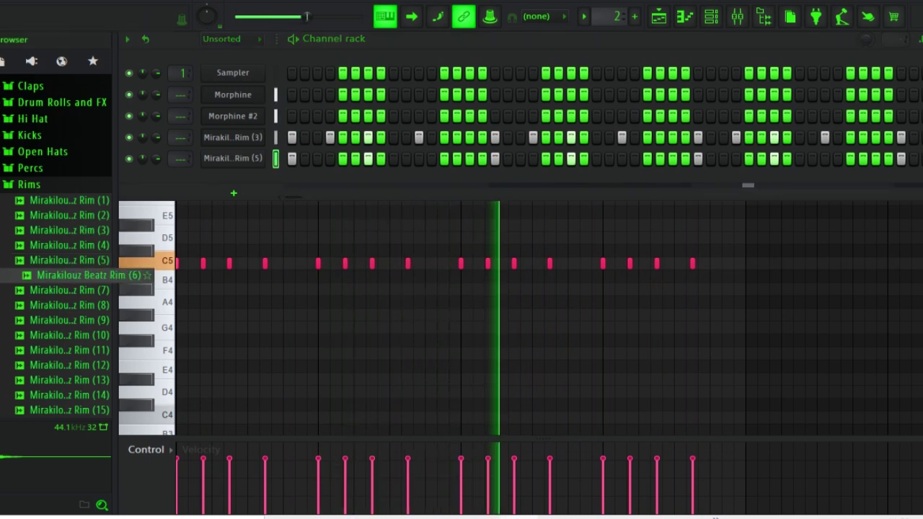
drag(80, 274, 155, 214)
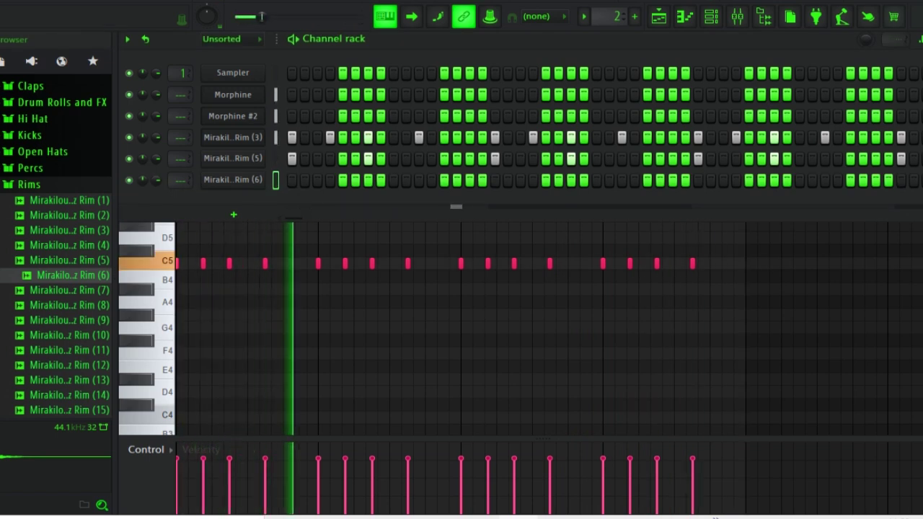
click(381, 180)
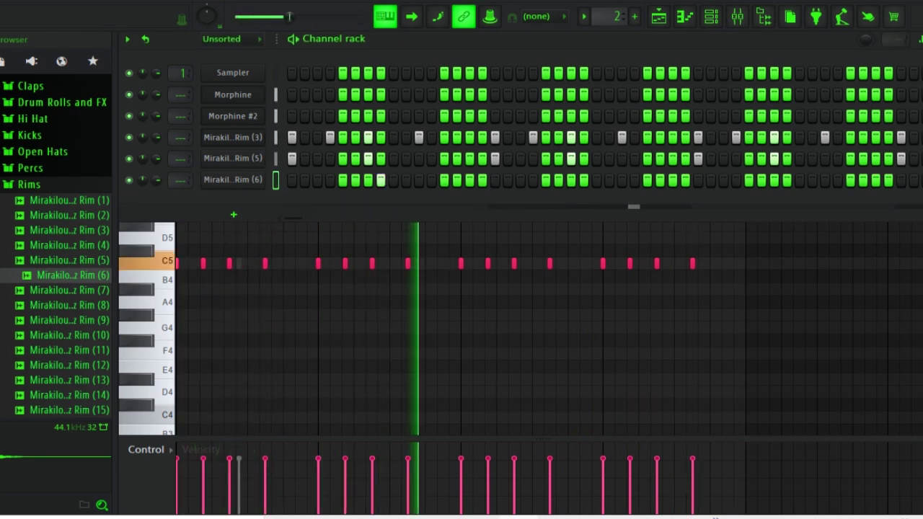
click(787, 180)
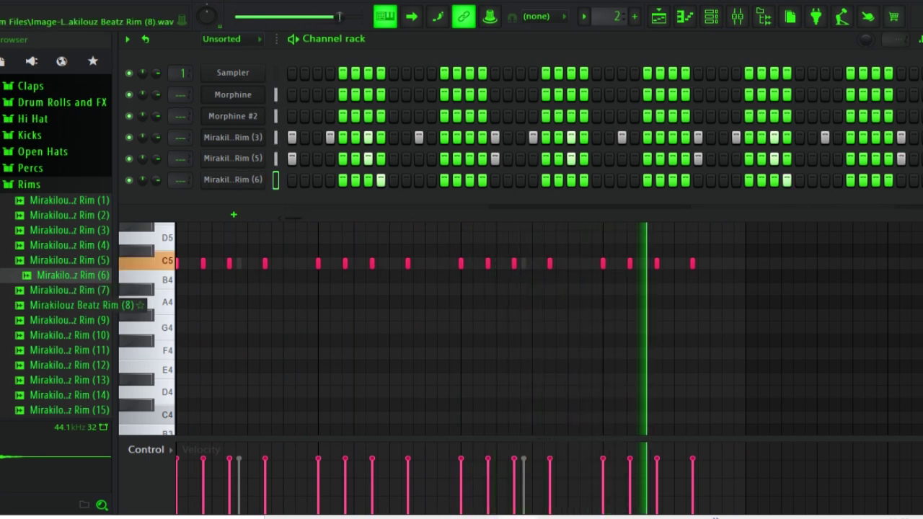
Step: Audition rim samples 8 to 10 and add Mirakilouz Beatz Rim (10) as a channel with a hit on step 11 of each bar
click(72, 306)
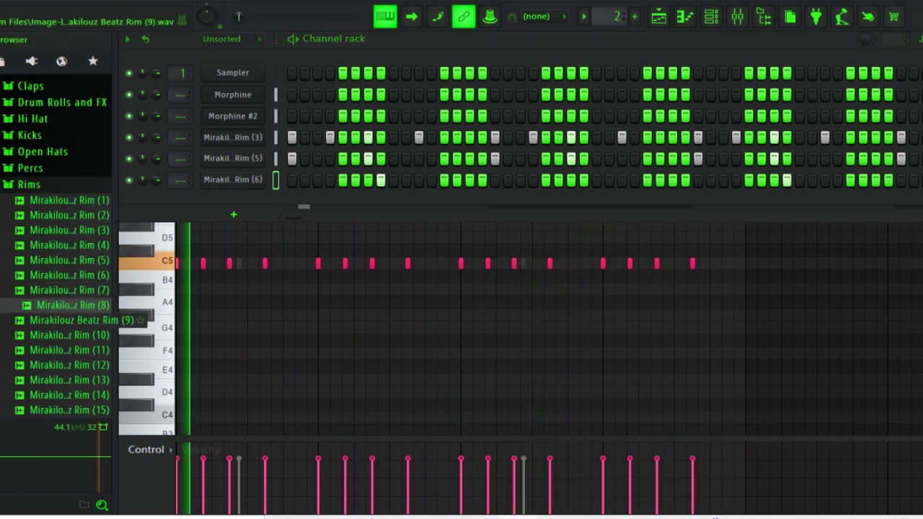
click(72, 320)
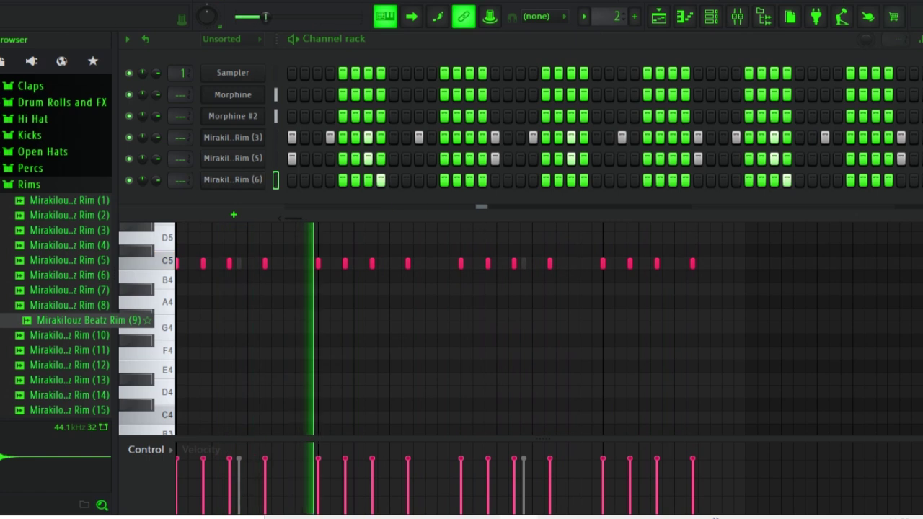
click(72, 335)
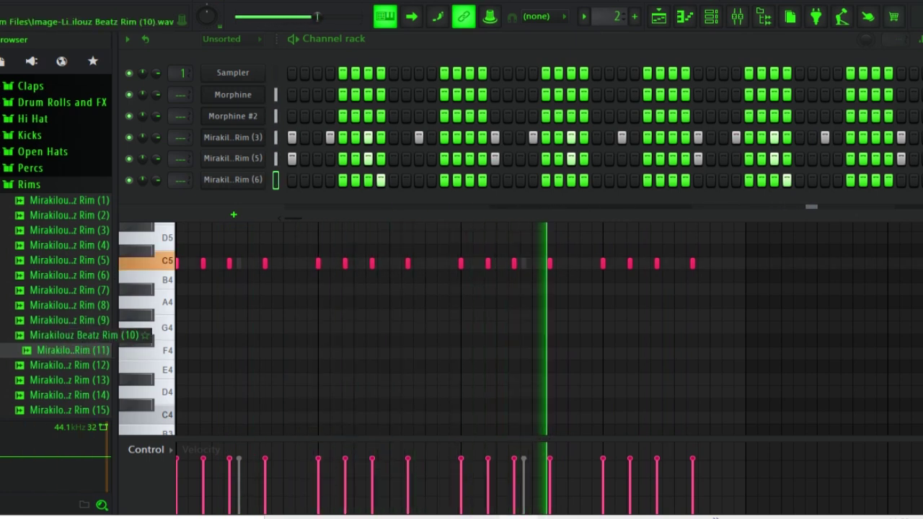
drag(82, 336, 192, 233)
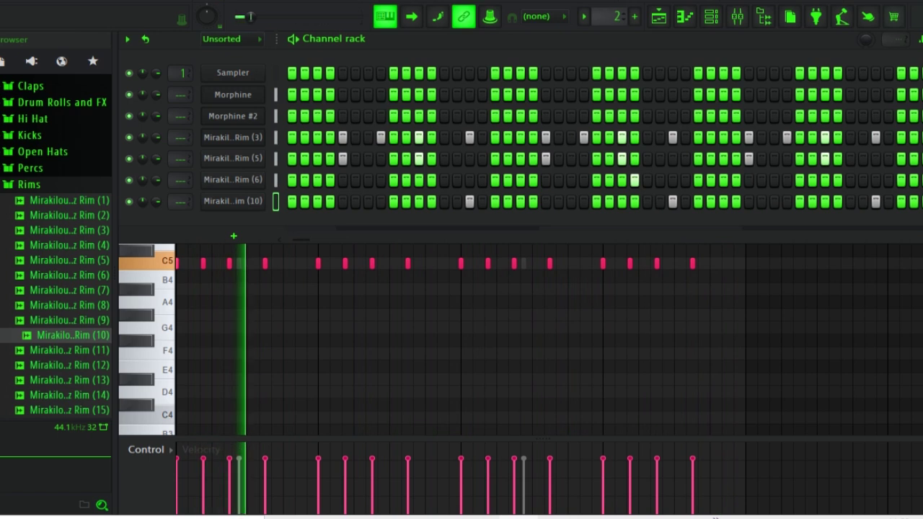
Step: Audition samples in the Percs folder, add Mirakilouz Beatz Perc (3) as a channel, and program its hits across the bars
click(29, 185)
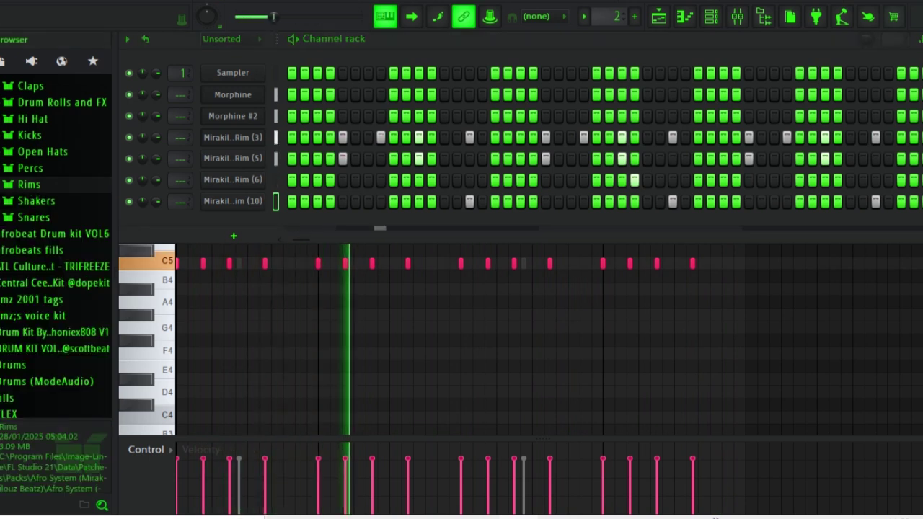
click(30, 167)
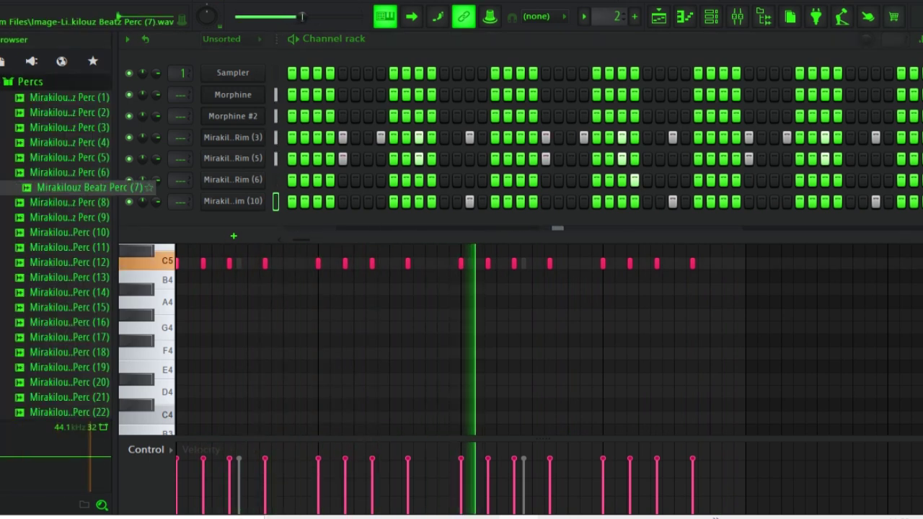
click(69, 157)
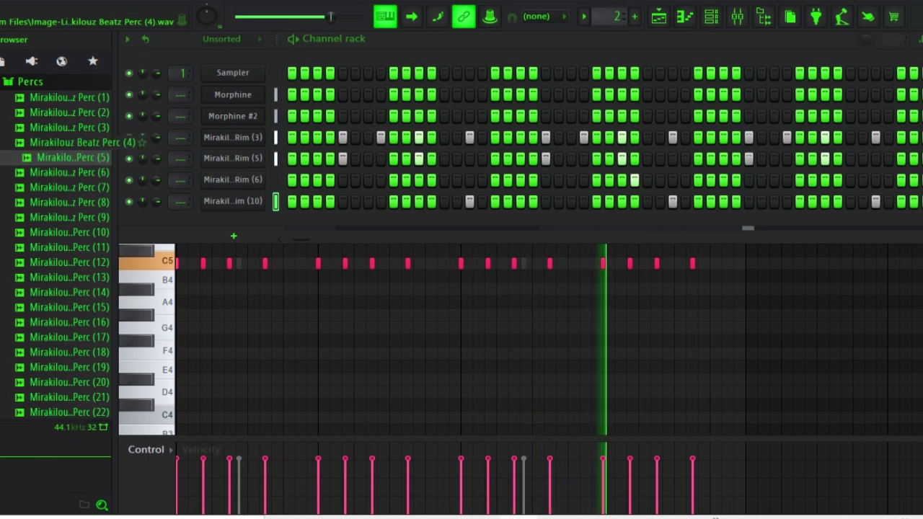
click(69, 142)
click(68, 128)
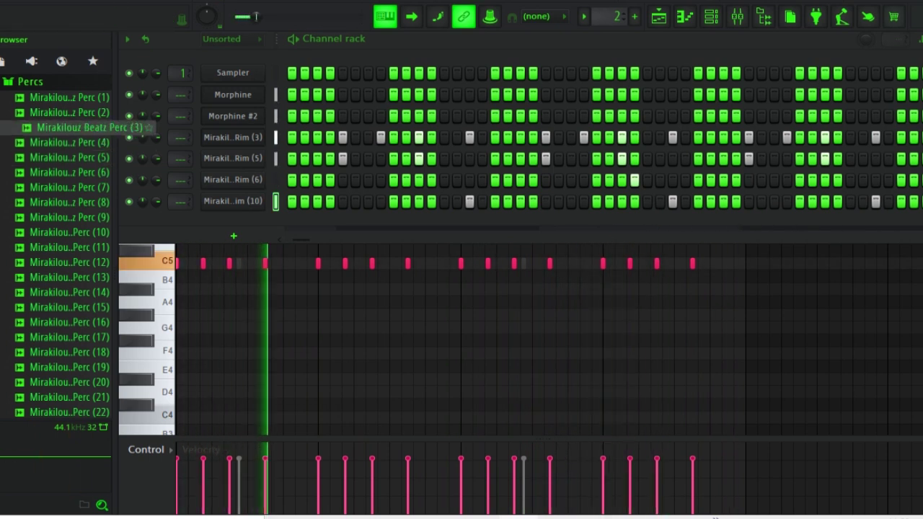
drag(69, 128, 167, 245)
drag(299, 261, 283, 261)
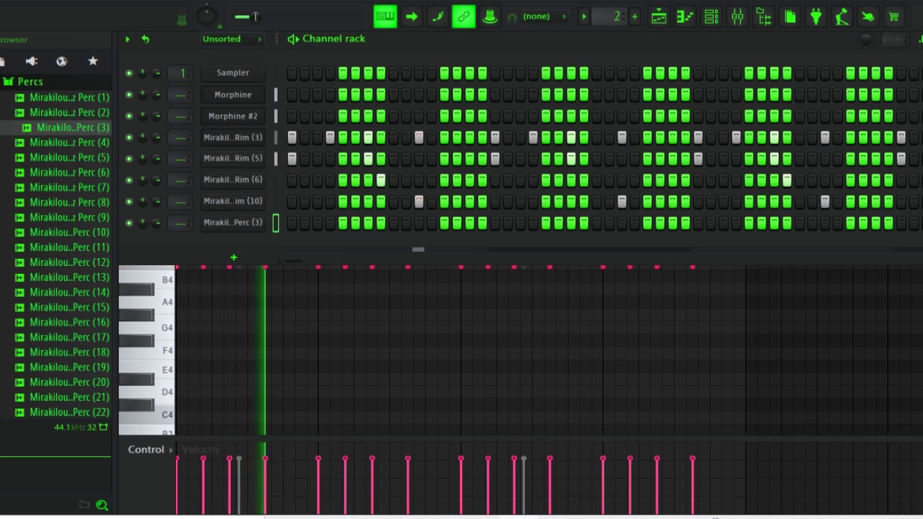
key(space)
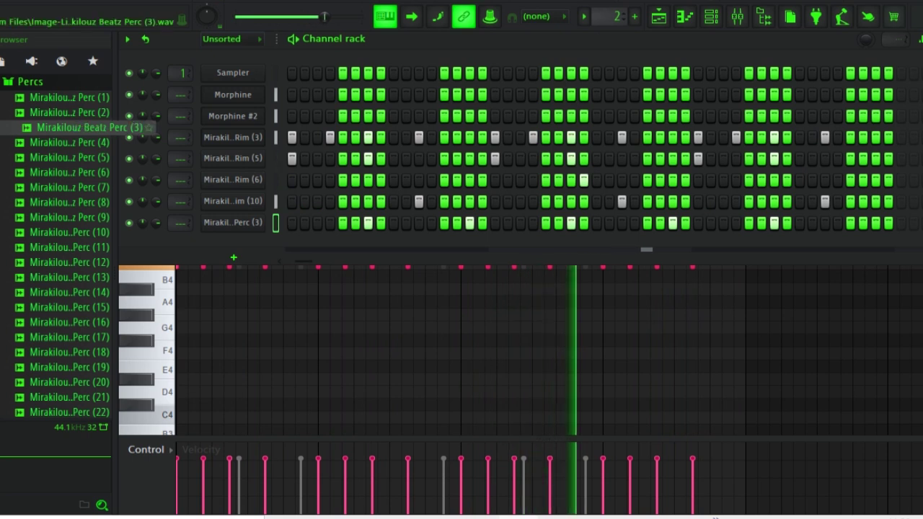
Step: Switch from the Percs to the Kicks folder, audition Mirakilouz Beatz (1), and add it as a new kick channel
click(31, 82)
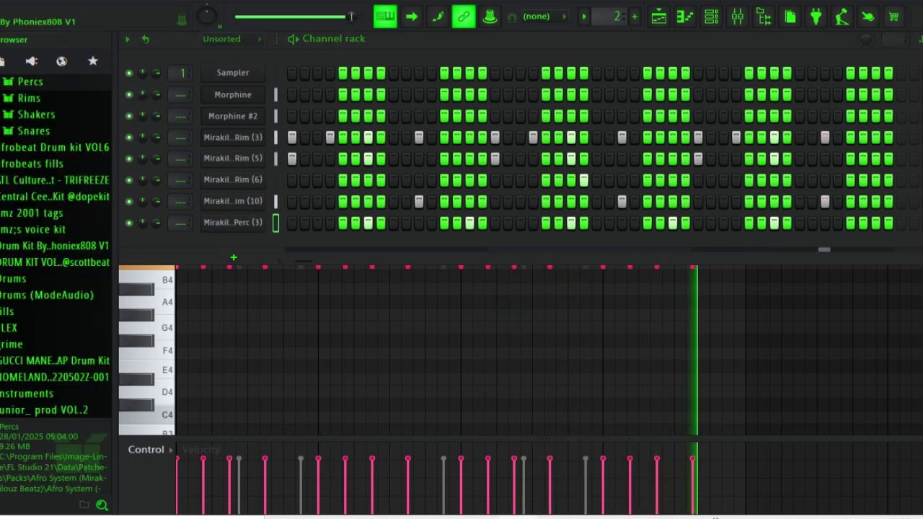
scroll(55, 249, up, 2)
scroll(55, 249, up, 3)
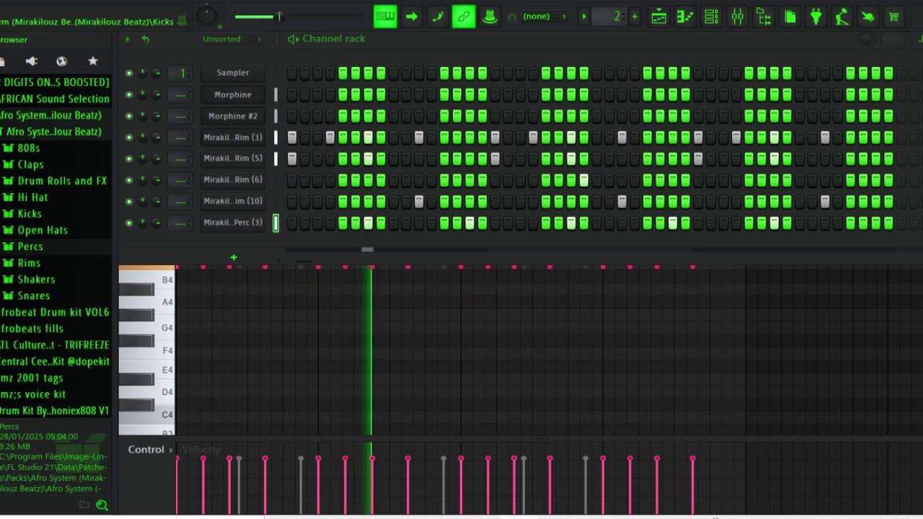
click(29, 214)
click(70, 230)
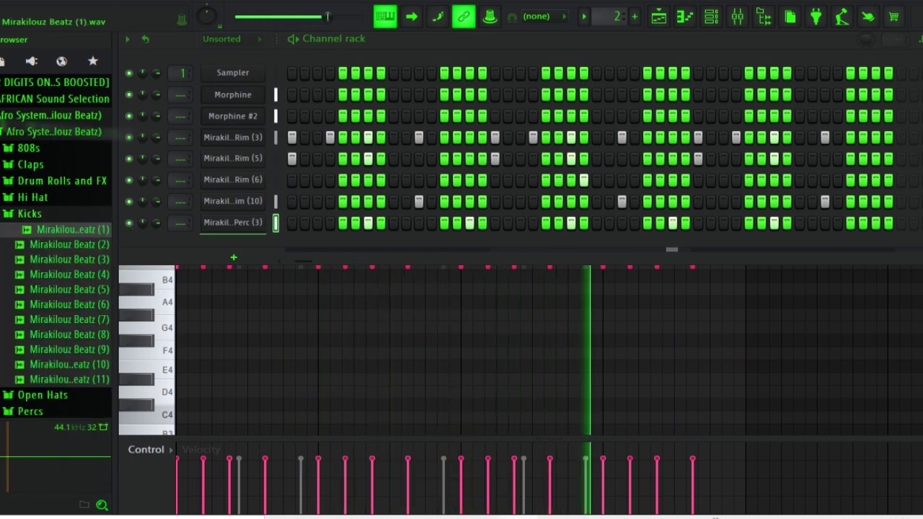
drag(69, 229, 134, 277)
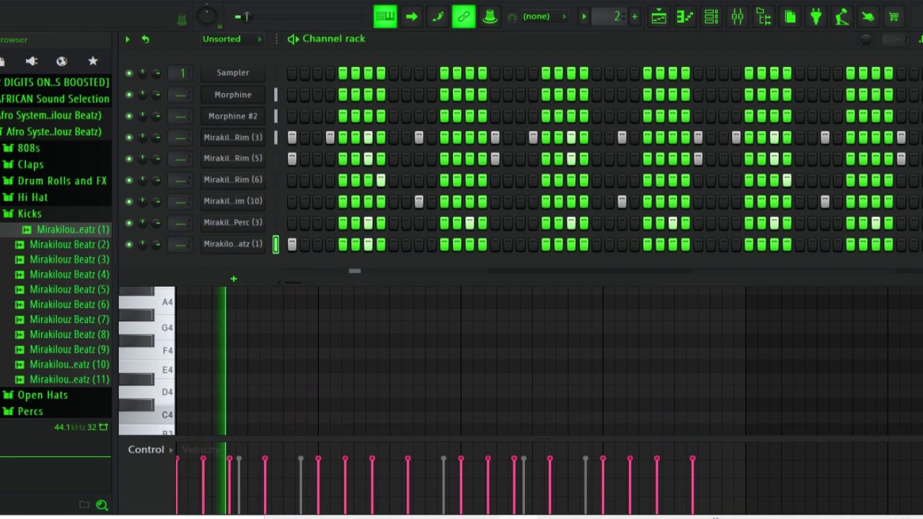
Step: Try a kick hit on step 9, replace it with one on step 11, and open the kick's piano roll
click(394, 244)
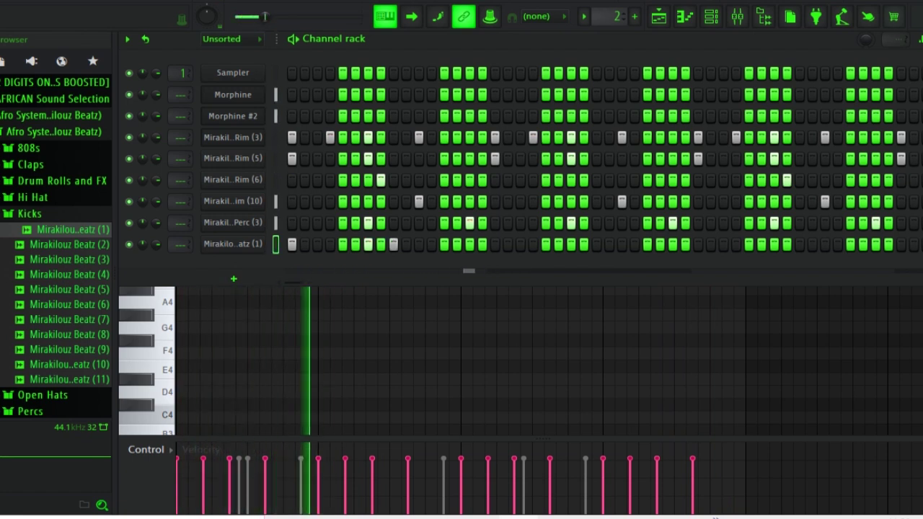
right_click(394, 244)
click(418, 245)
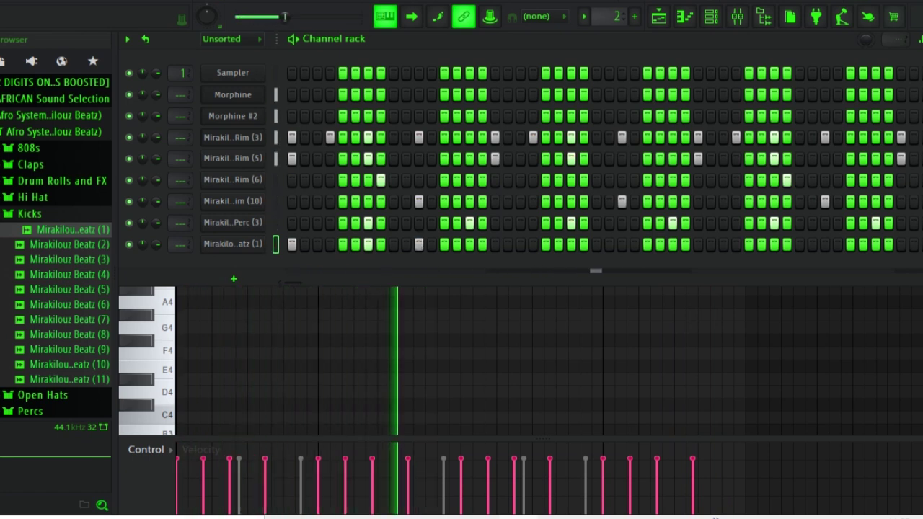
key(F7)
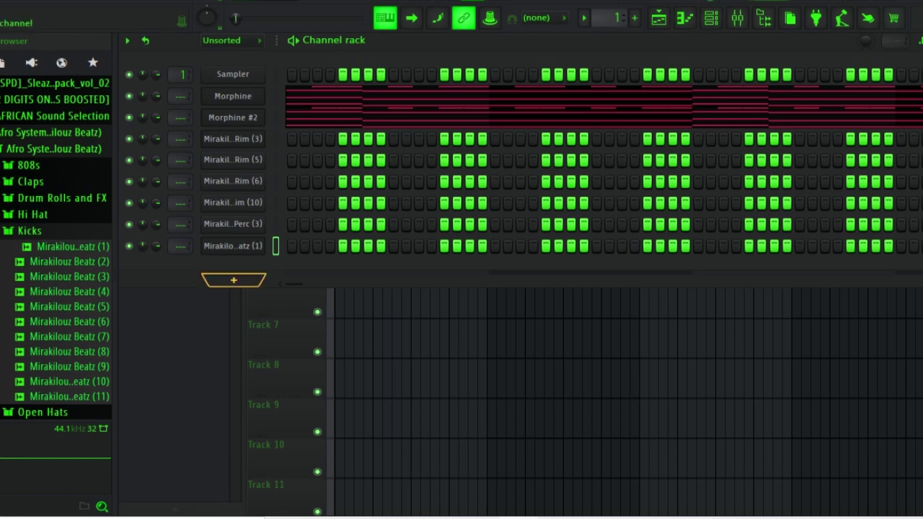
Step: Add a third Morphine channel with the BAS Acoustic 1 FG preset and open its piano roll
click(233, 279)
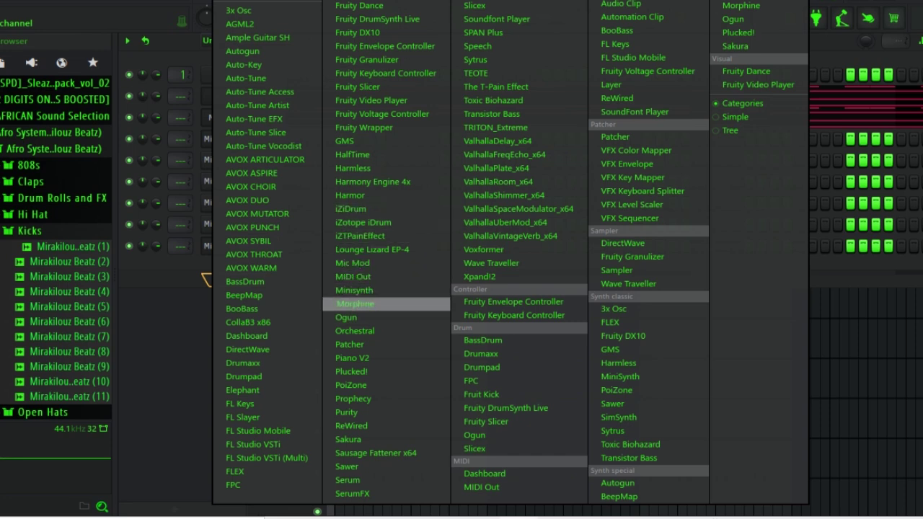
click(355, 303)
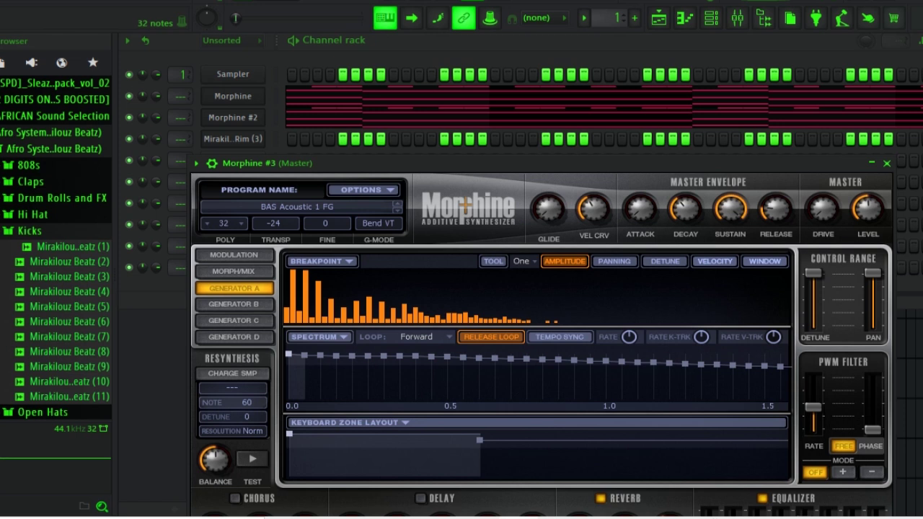
click(685, 18)
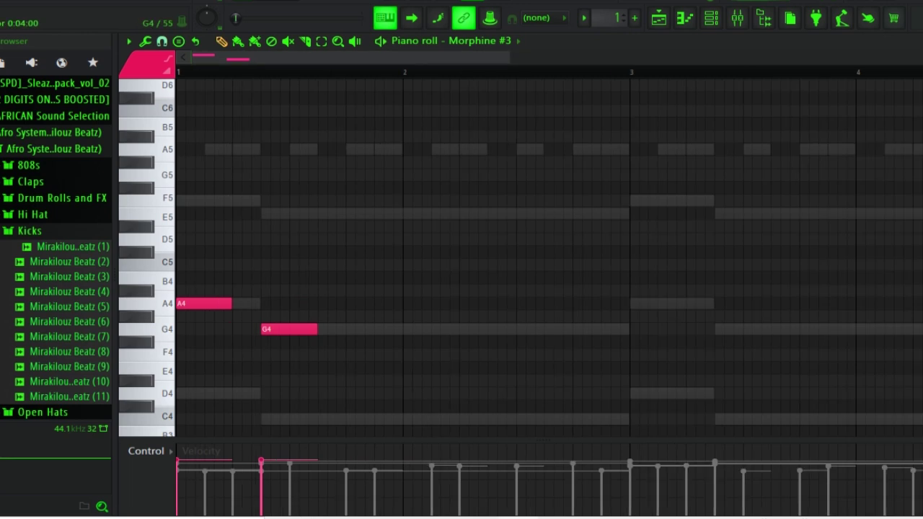
Step: Write the bass line over bars 1 and 2 with the notes A4, G4, G4, E5, E5 and a shorter G4
click(352, 330)
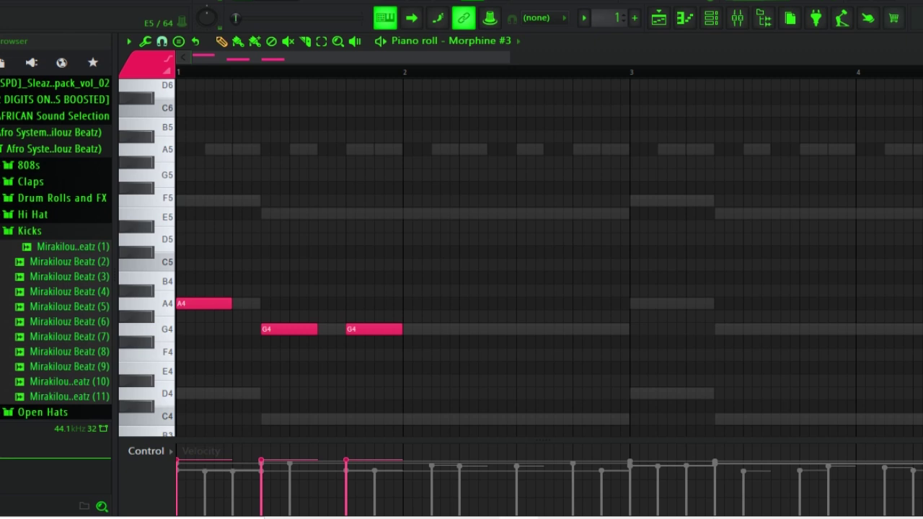
click(408, 214)
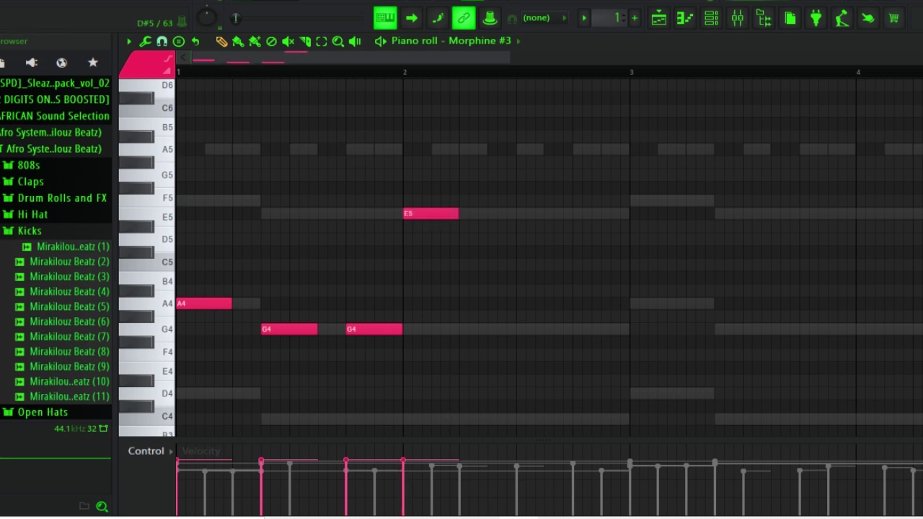
click(549, 214)
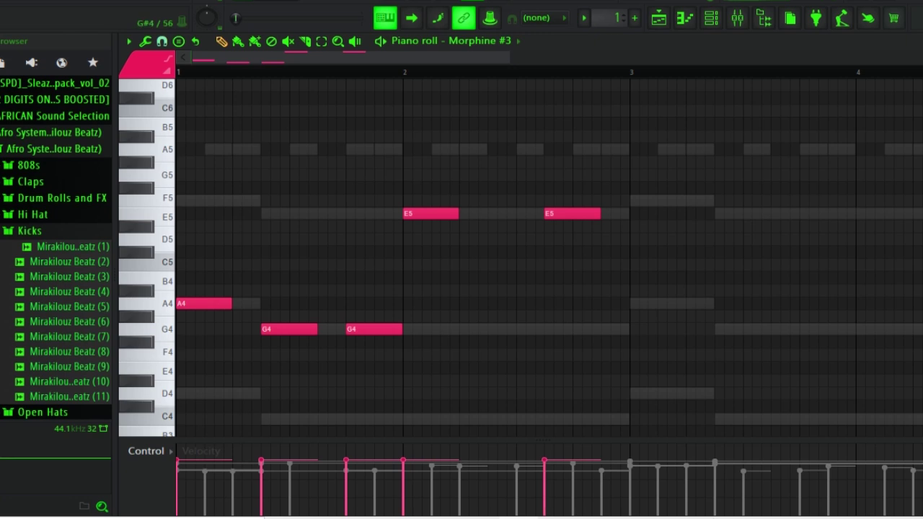
click(607, 329)
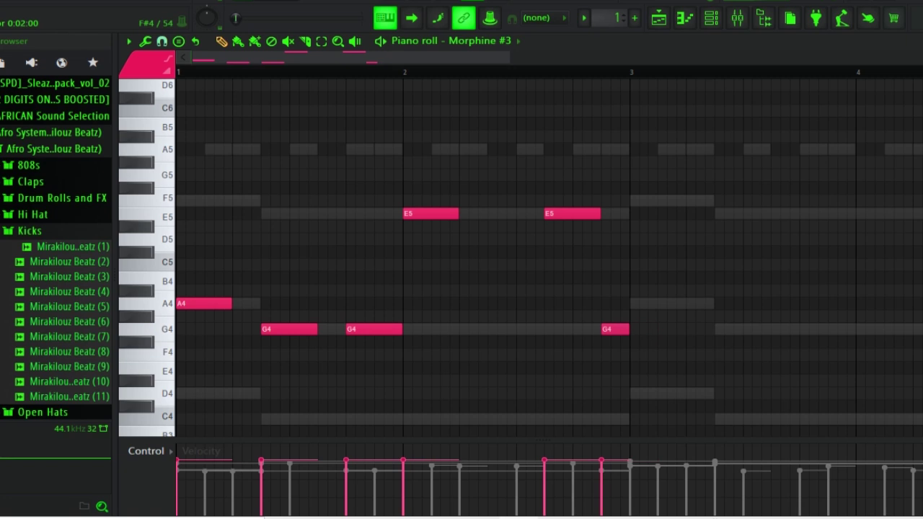
Step: Duplicate the two-bar bass line into bars 3 and 4, lower all its notes by one octave, and play it back
key(ctrl+b)
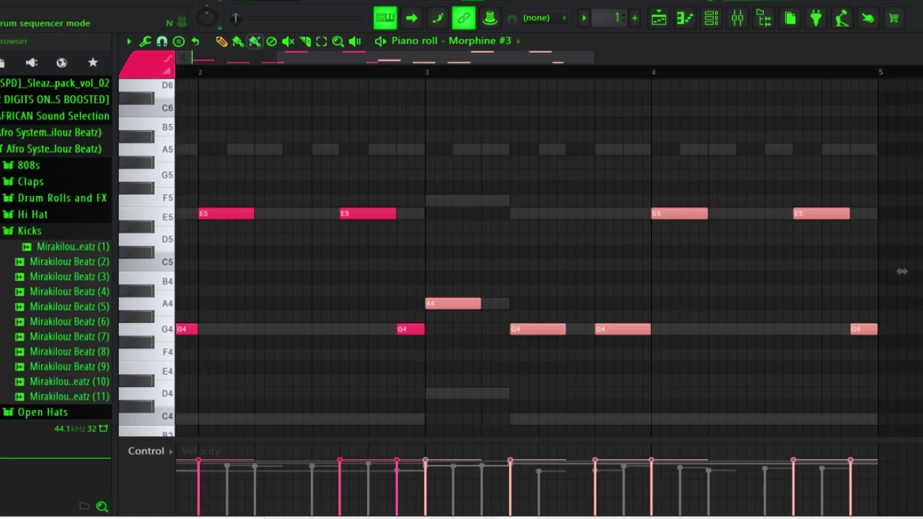
drag(901, 271, 917, 271)
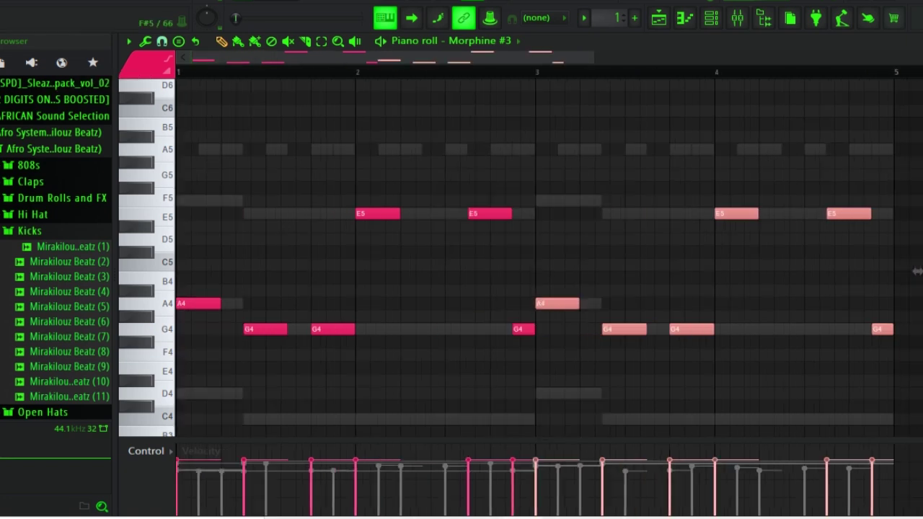
click(869, 213)
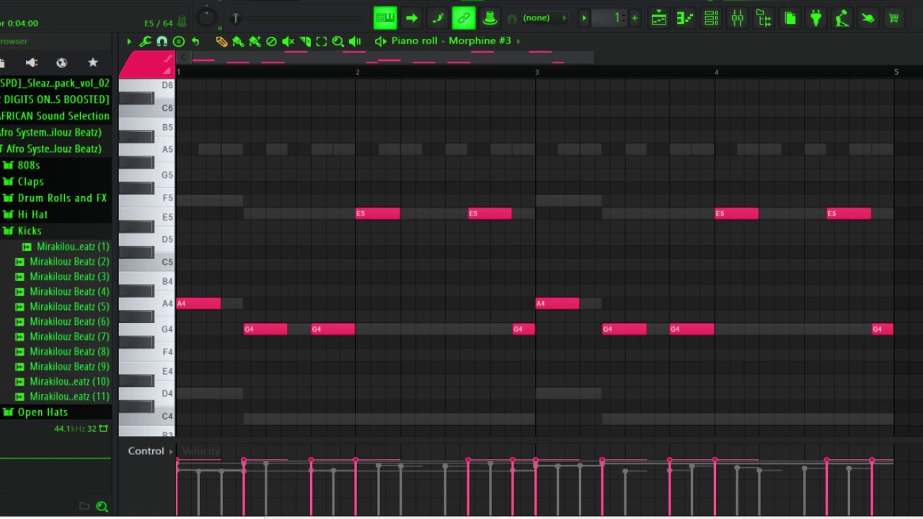
key(ctrl+Down)
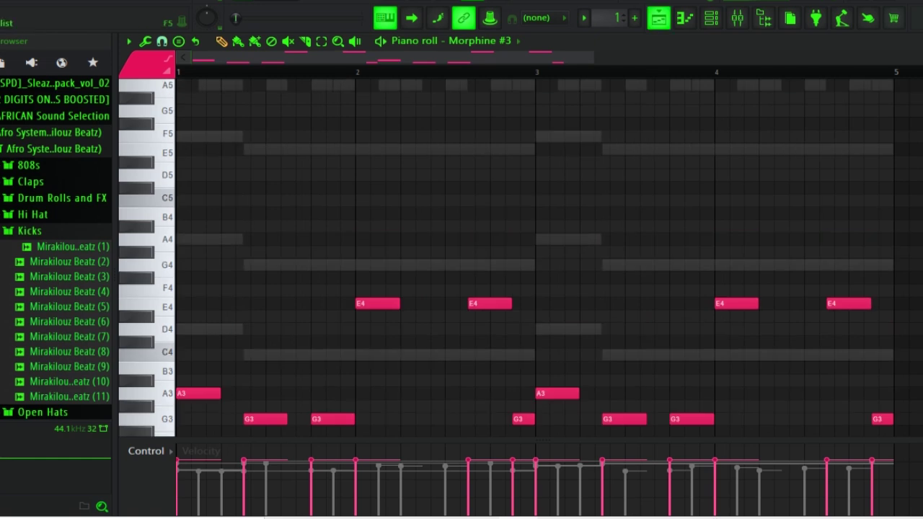
key(space)
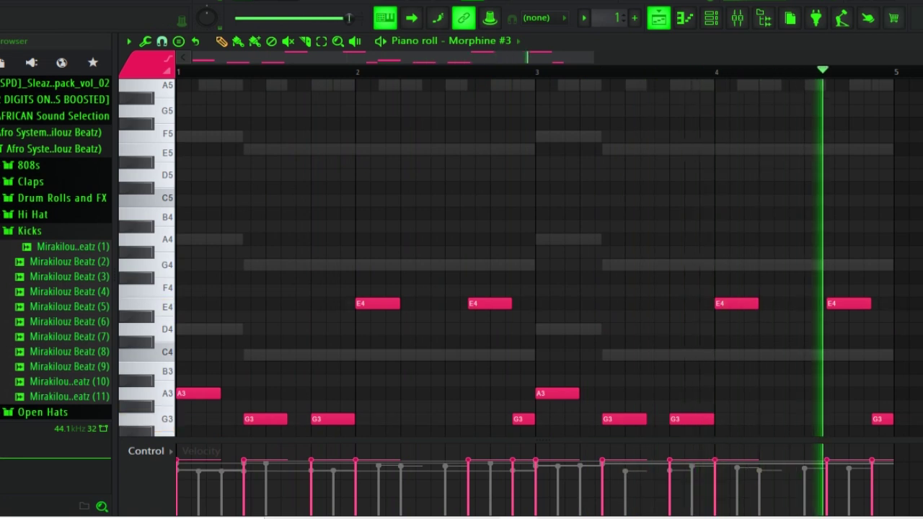
key(space)
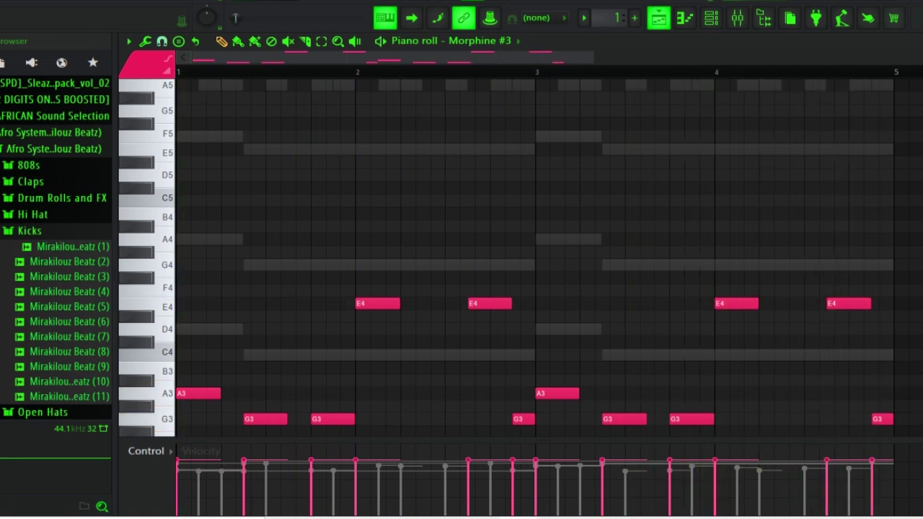
Step: Return to the playlist and split Pattern 1 and Pattern 2 by channel into separate clips below the shaker loop
click(710, 18)
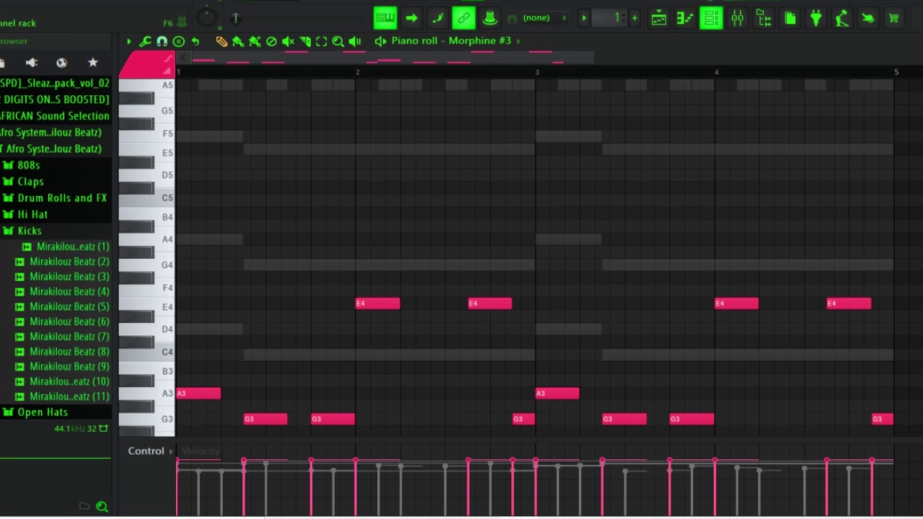
click(658, 18)
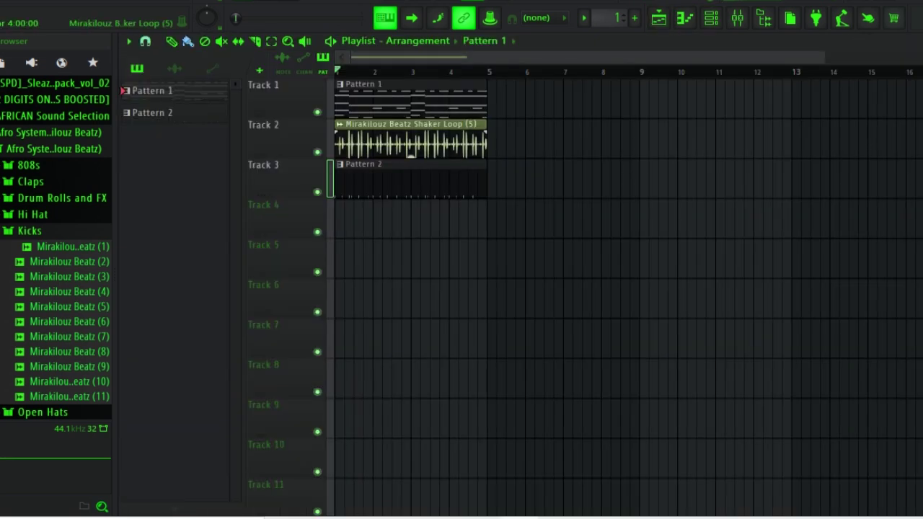
drag(509, 196, 376, 80)
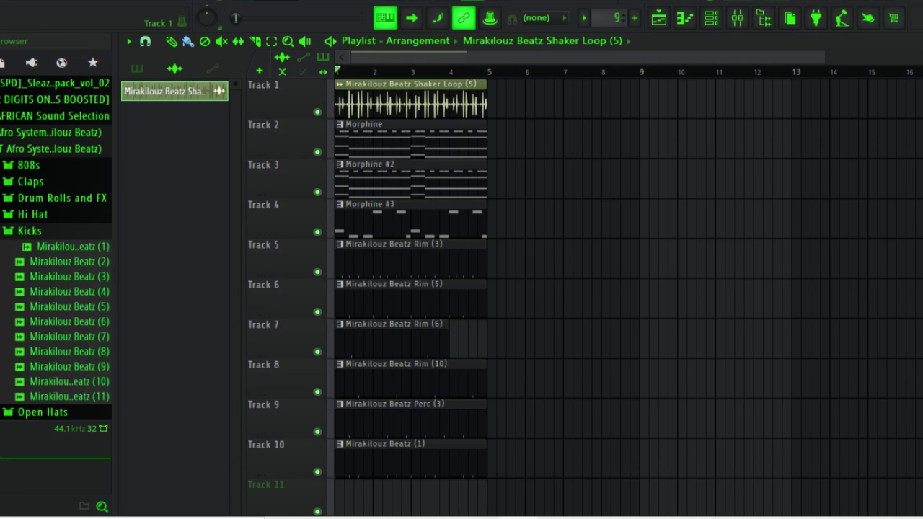
Step: Duplicate all the four-bar clips three times so the arrangement fills bars 1 to 16
key(ctrl+a)
key(ctrl+b)
key(ctrl+b)
key(ctrl+b)
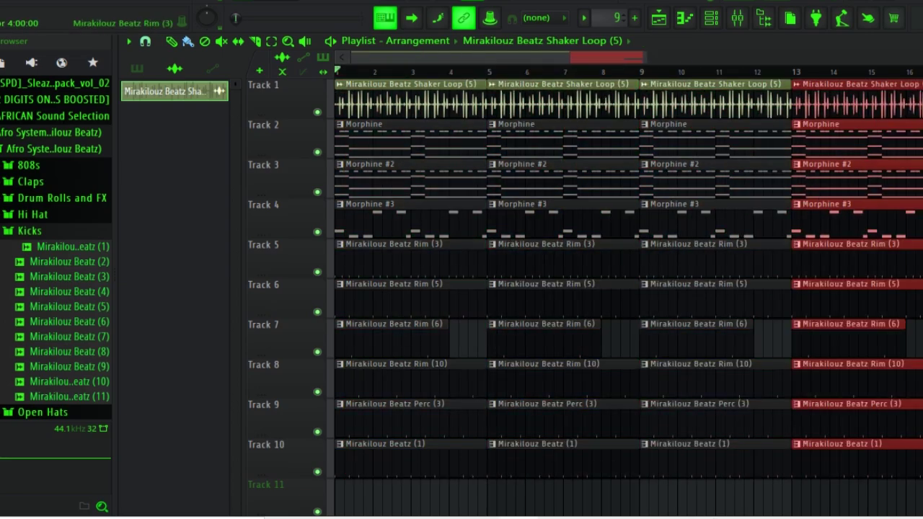
Step: Delete the rim, perc and kick clips from bars 1 to 4 and the kick clip from bars 5 to 8
drag(402, 461, 393, 254)
key(Delete)
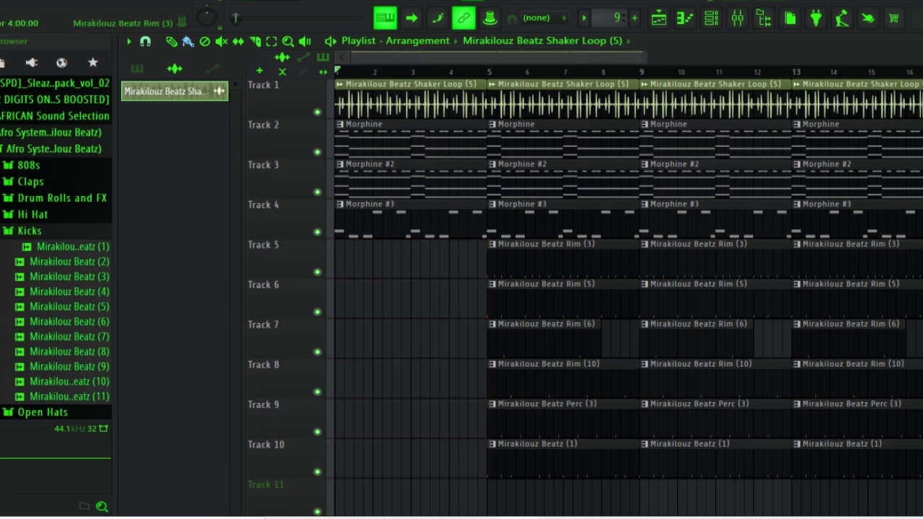
ctrl+click(563, 460)
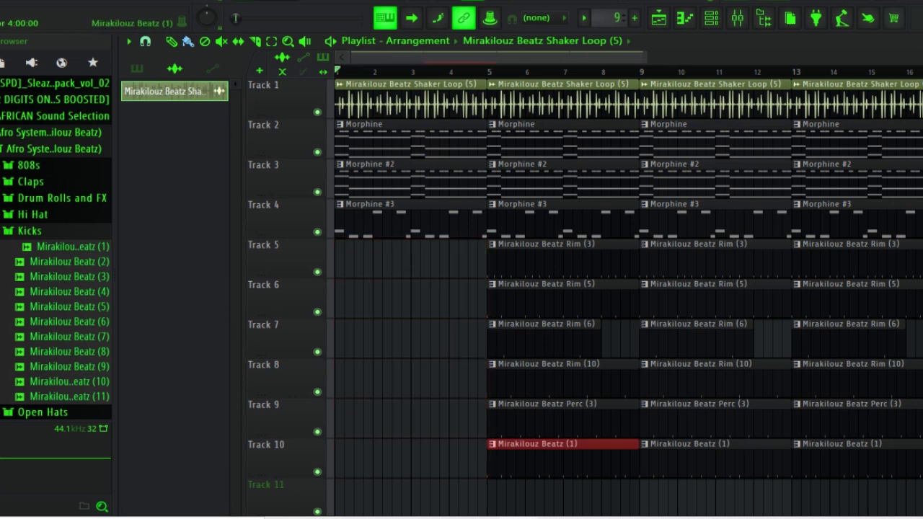
key(Delete)
key(Page_Down)
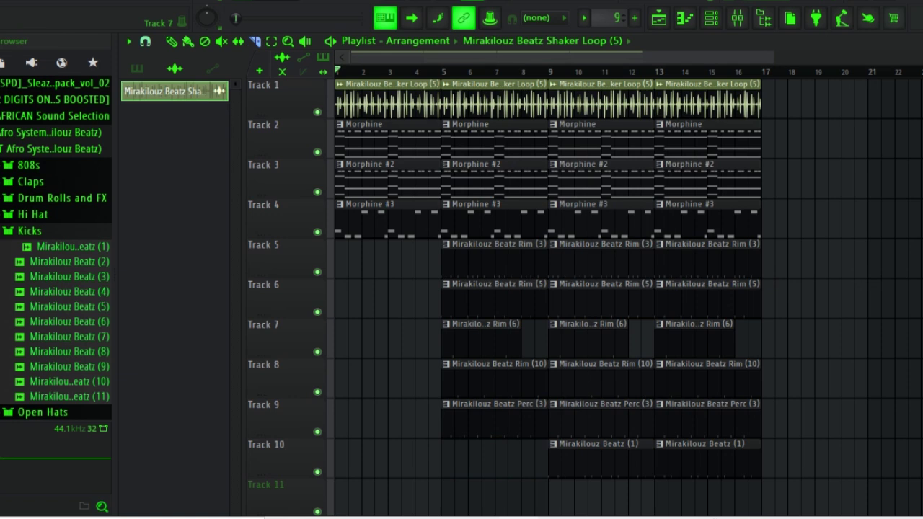
Step: Cut bars 5 and 6 out of the Rim (6), Rim (10) and Perc (3) clips, and remove the last half of bar 8 from every track
drag(496, 322, 465, 341)
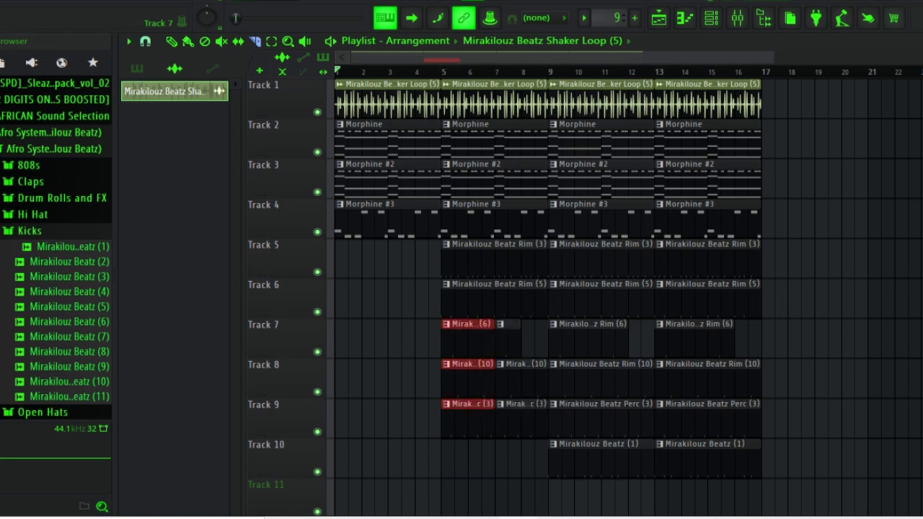
key(Delete)
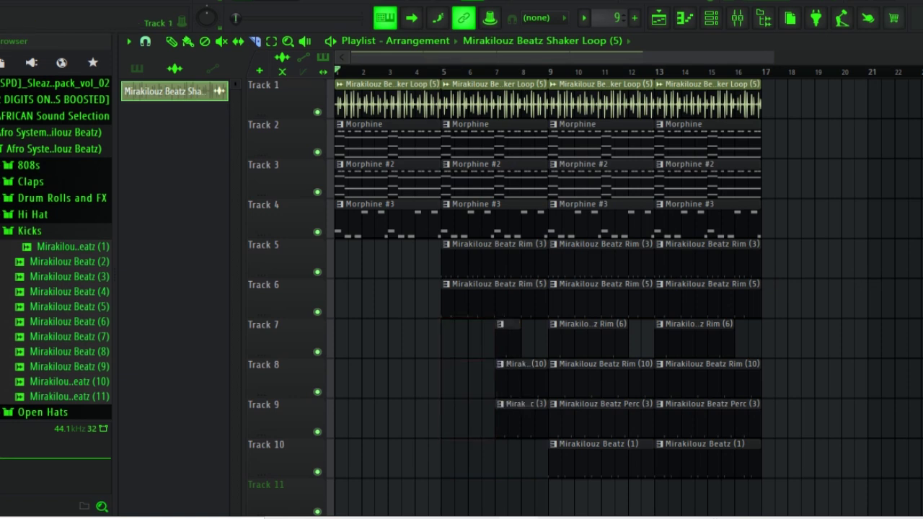
mouse_move(535, 80)
mouse_down()
mouse_move(535, 441)
mouse_move(551, 101)
mouse_move(540, 87)
mouse_up()
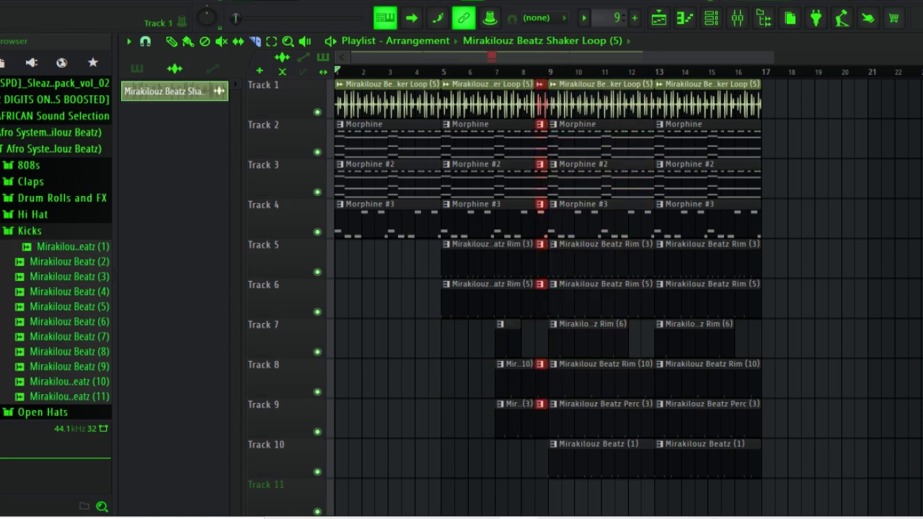
key(Delete)
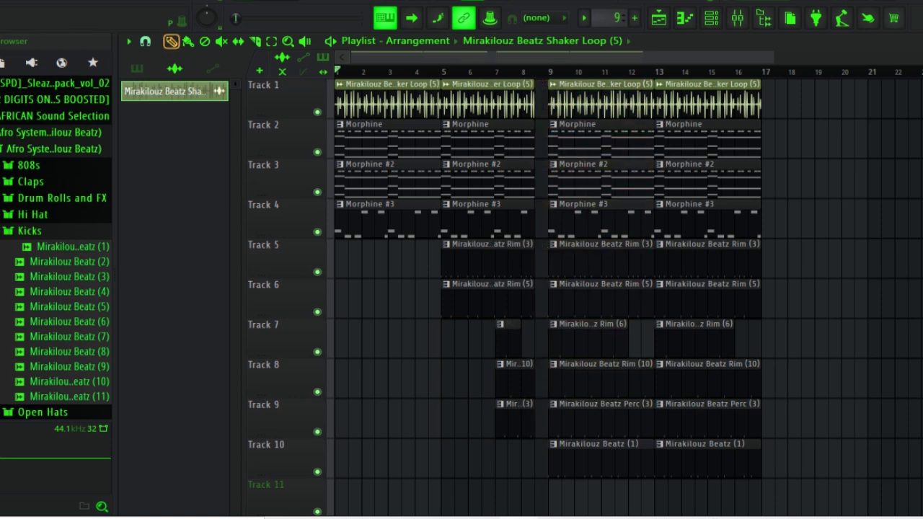
Step: Delete the Morphine #3 bass clips from bars 1 to 8 and move the two from bars 9 to 16 to bar 17
drag(459, 219, 377, 220)
key(Delete)
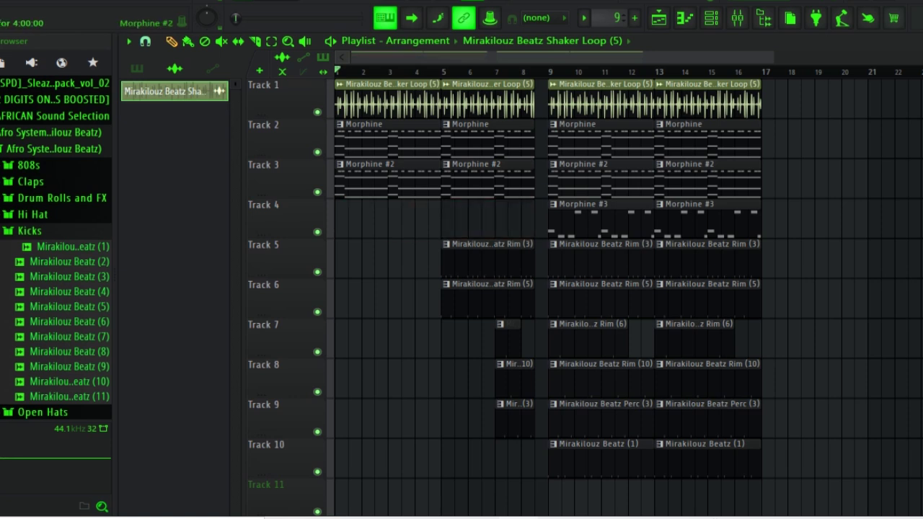
drag(680, 219, 598, 219)
drag(596, 221, 809, 220)
Step: Duplicate the shaker, Morphine, Morphine #2, rim, perc and kick clips of bars 9 to 16 into bars 17 to 24
scroll(730, 198, down, 2)
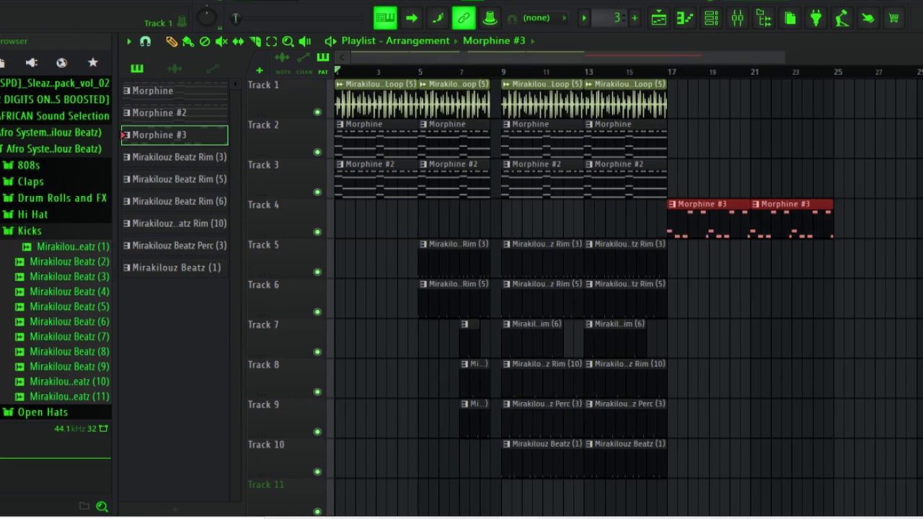
drag(730, 197, 519, 80)
key(ctrl+b)
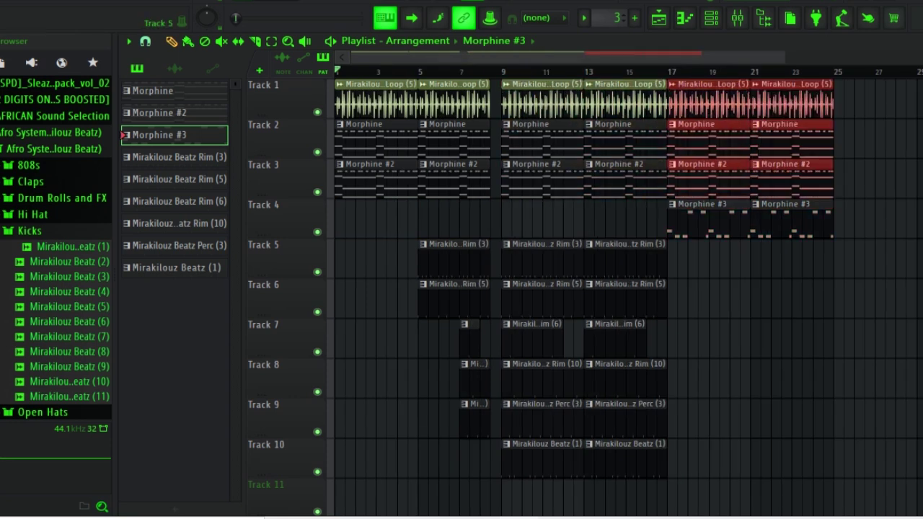
drag(670, 478, 516, 238)
key(ctrl+b)
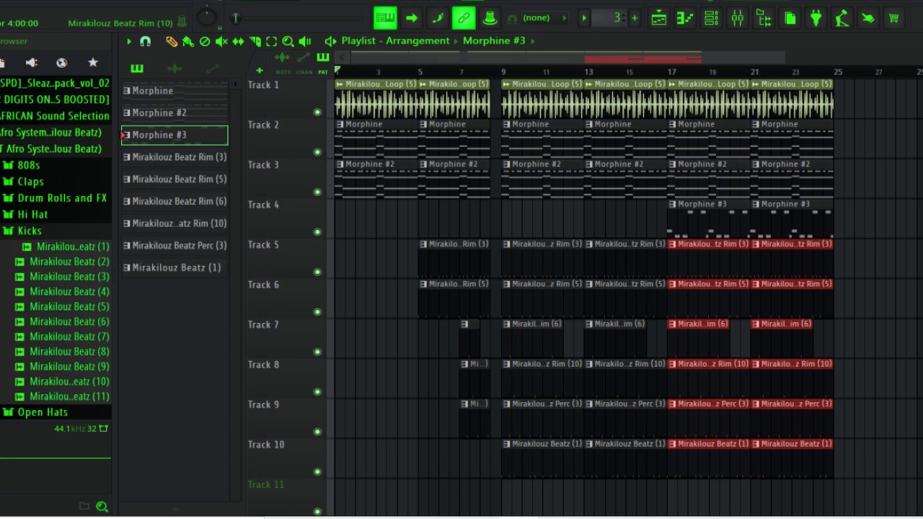
Step: Delete the Rim (10), Perc (3) and kick clips from bars 9 to 12 and play the arrangement from the start
drag(548, 379, 561, 498)
key(Delete)
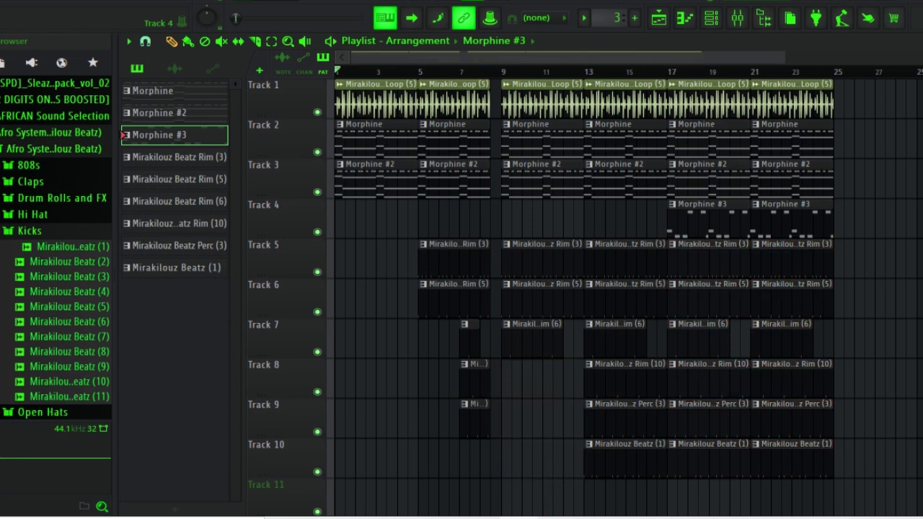
scroll(768, 230, down, 2)
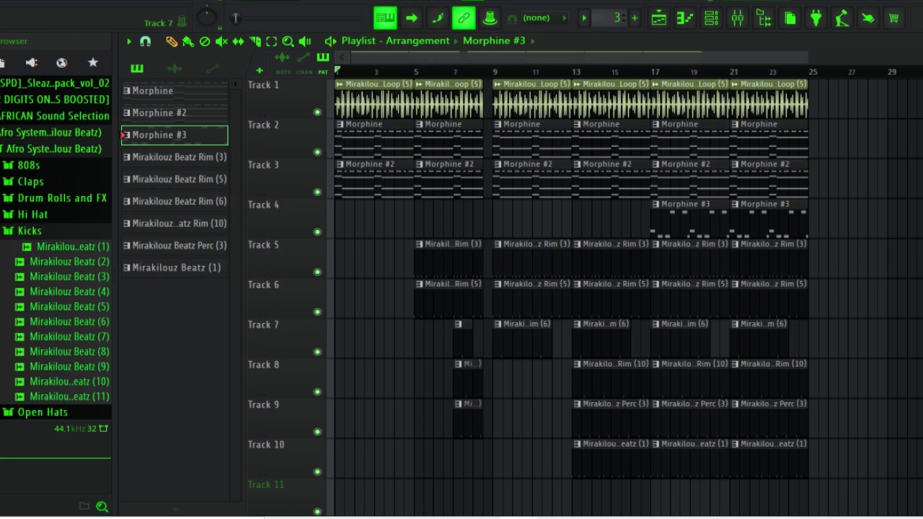
key(space)
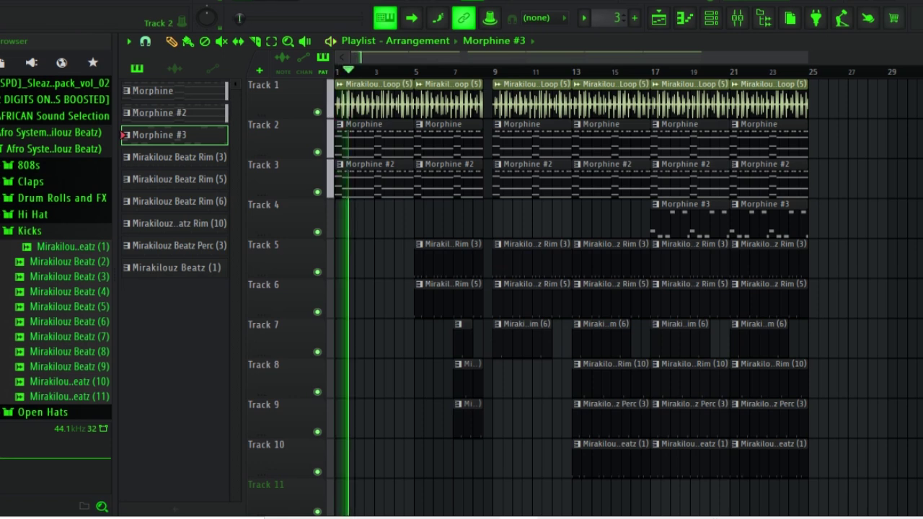